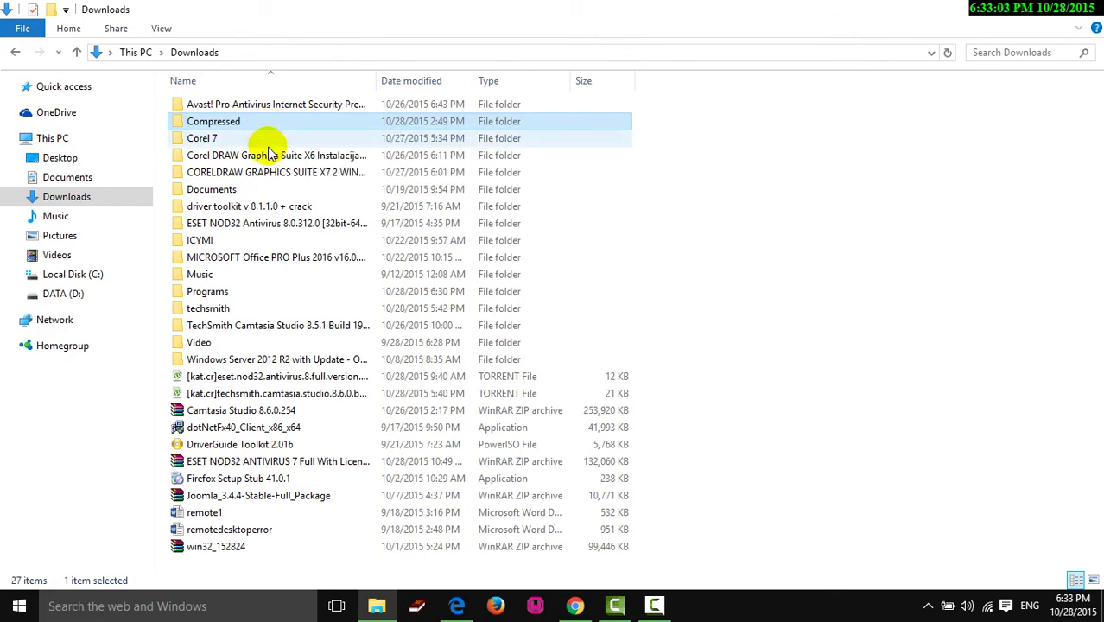
- Look through the Compressed archives, then return to Downloads and open the Programs folder
double_click(266, 125)
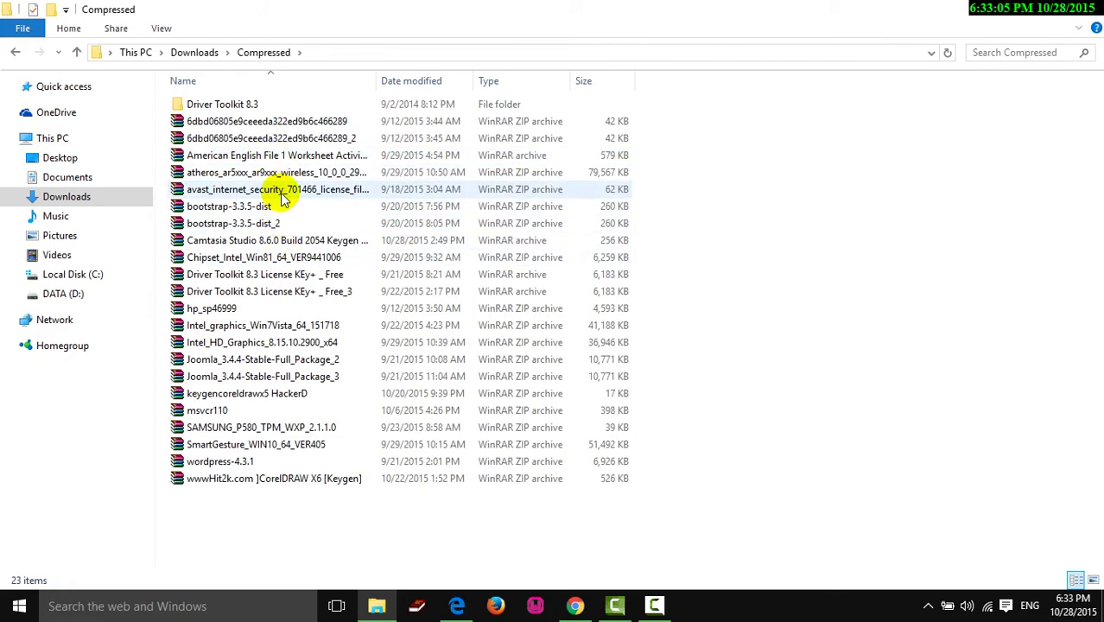
left_click(281, 192)
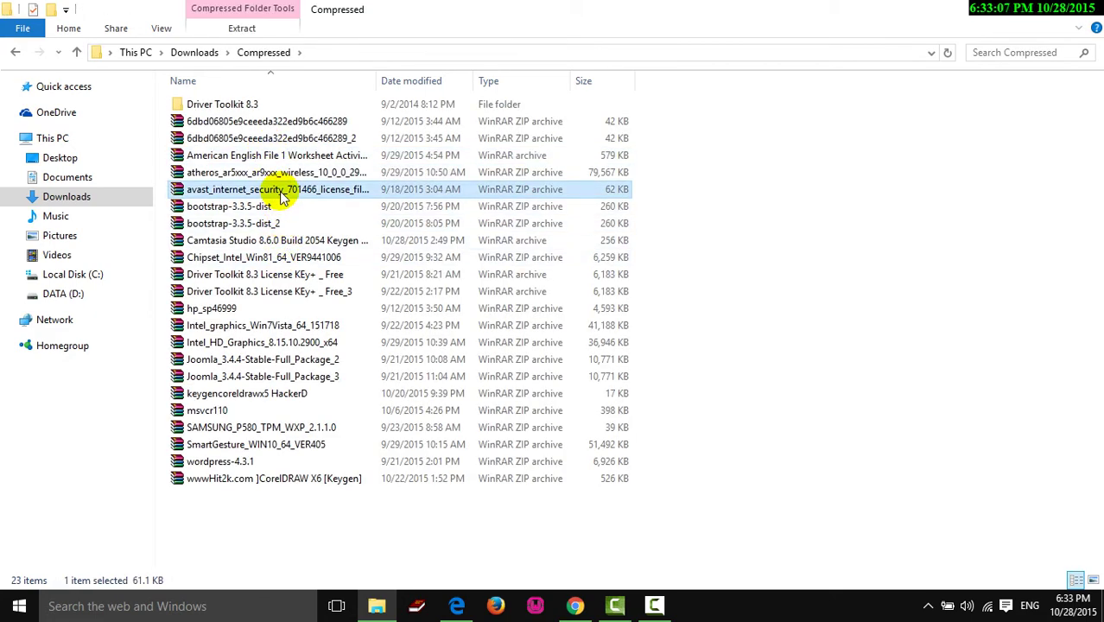
key("s")
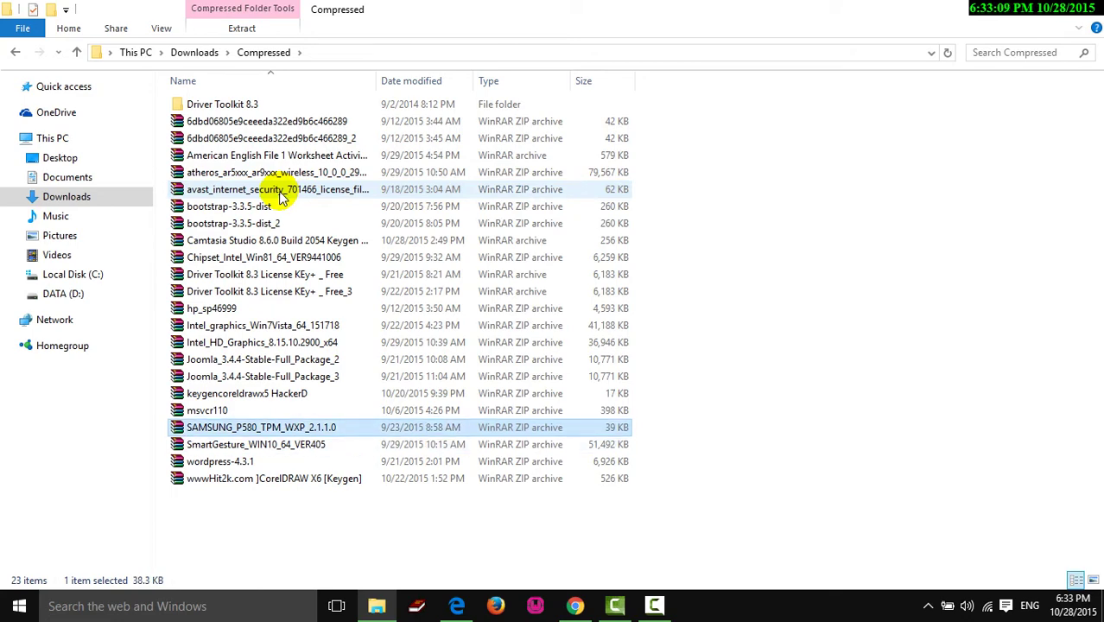
left_click(14, 52)
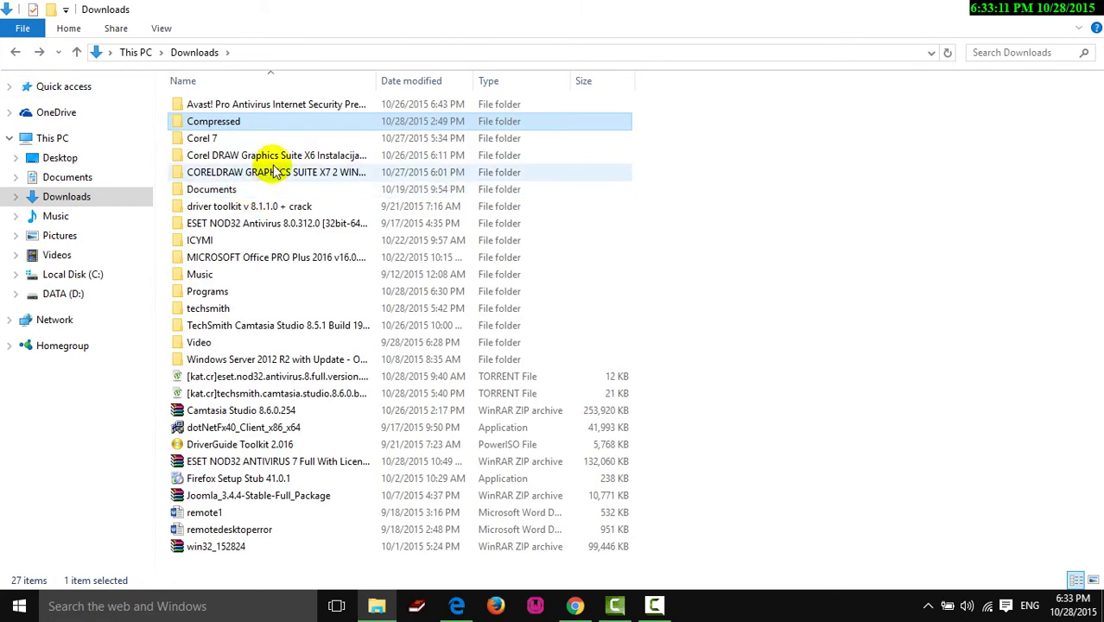
left_click(246, 139)
left_click(271, 207)
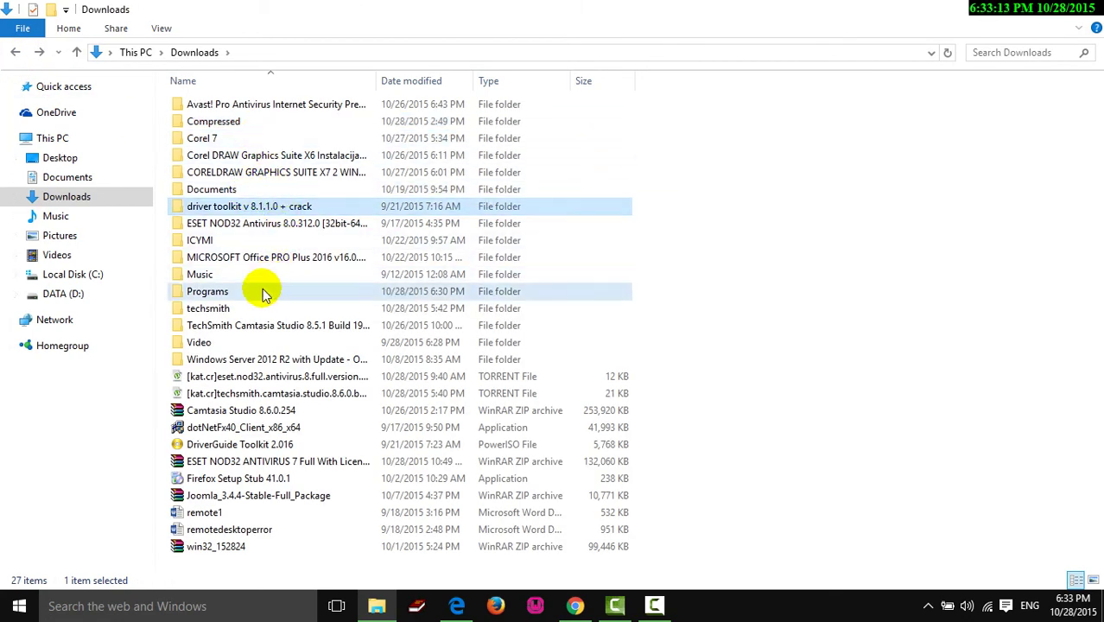
left_click(262, 292)
double_click(248, 295)
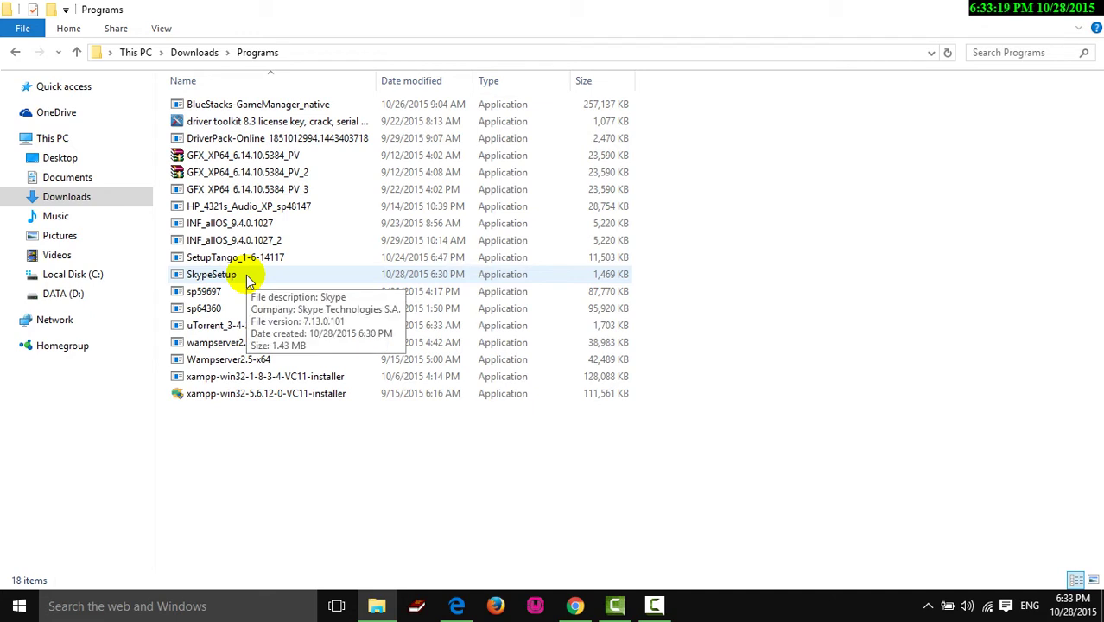
- Run SkypeSetup as administrator, keeping its original name, then minimize Explorer to the desktop
left_click(248, 277)
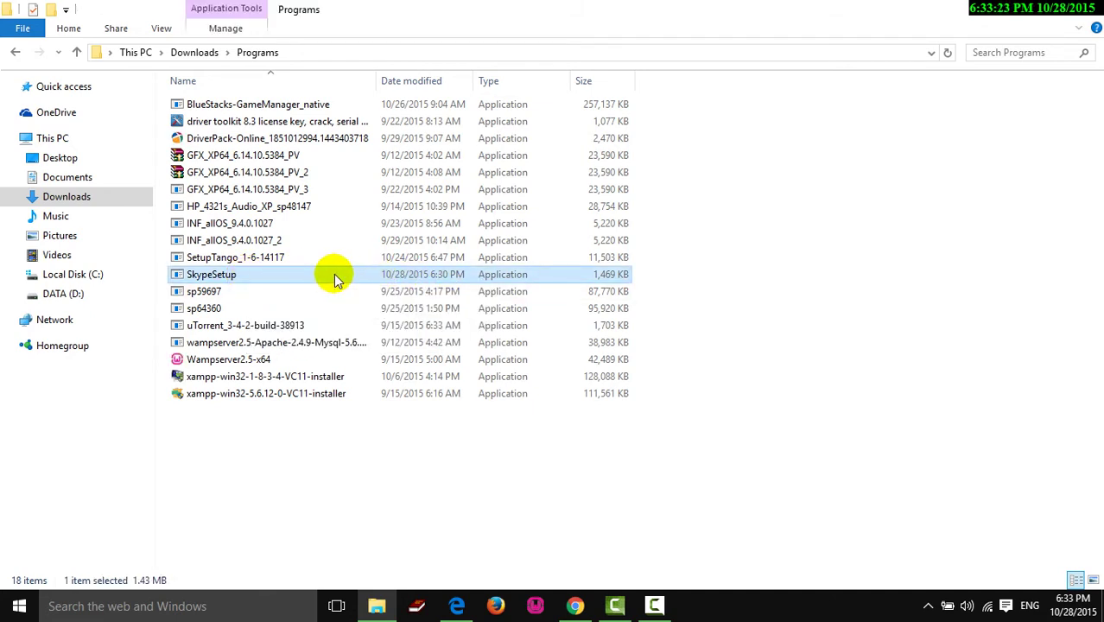
key("F2")
key("Escape")
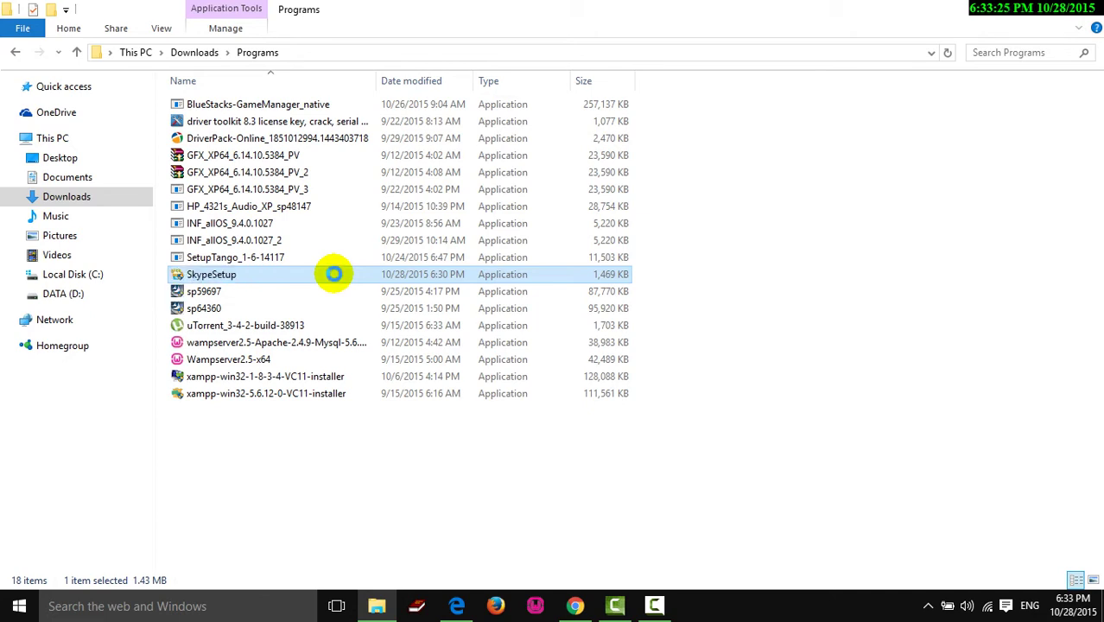
right_click(333, 273)
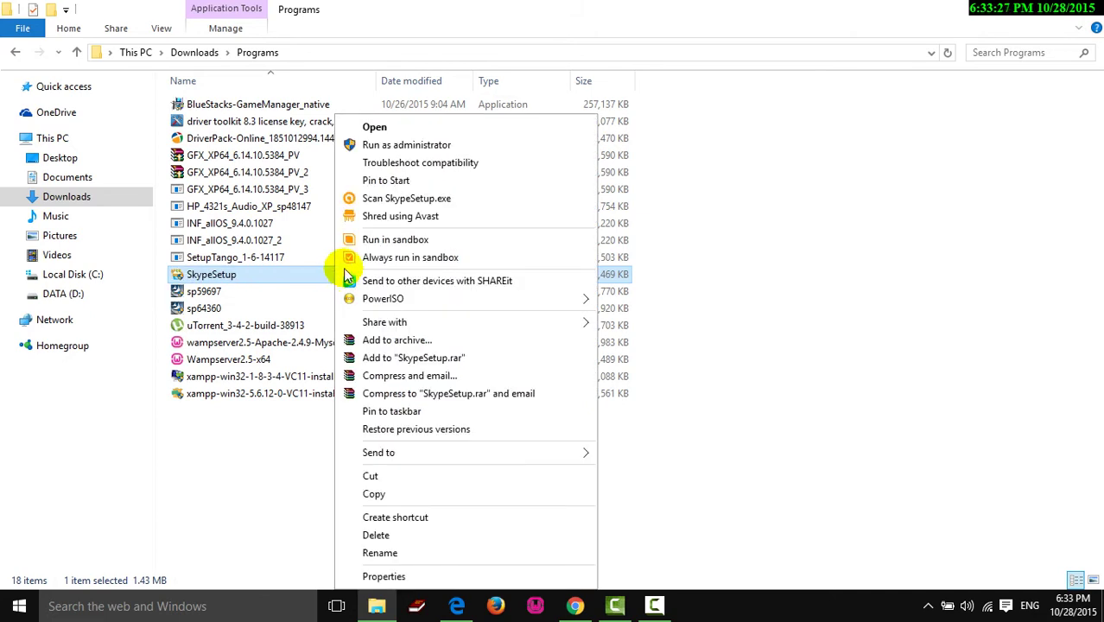
left_click(380, 145)
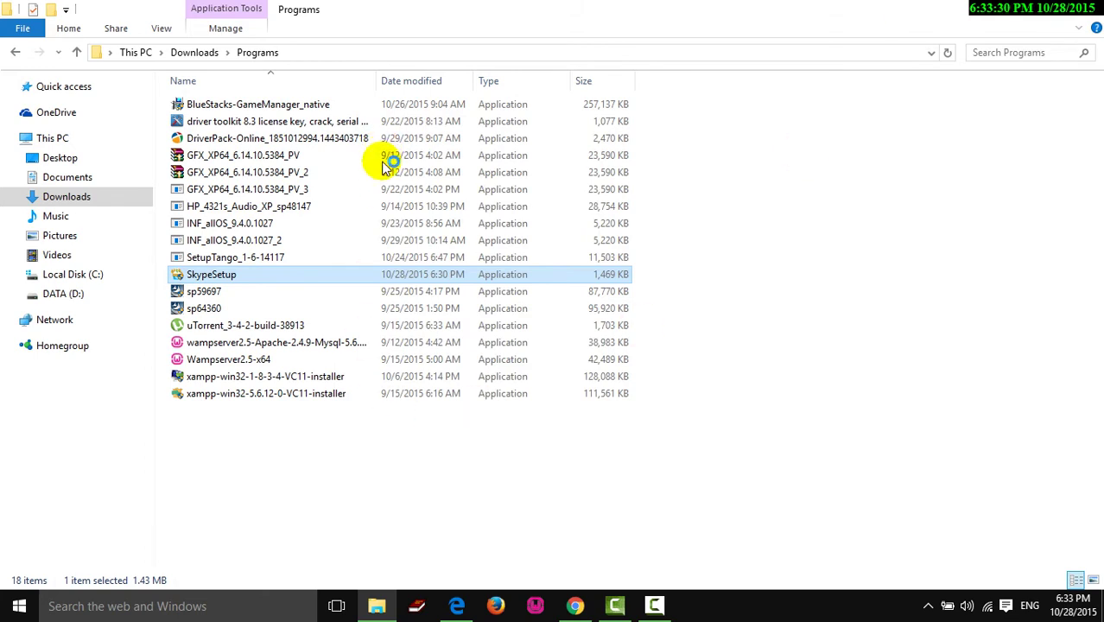
left_click(1017, 19)
right_click(513, 147)
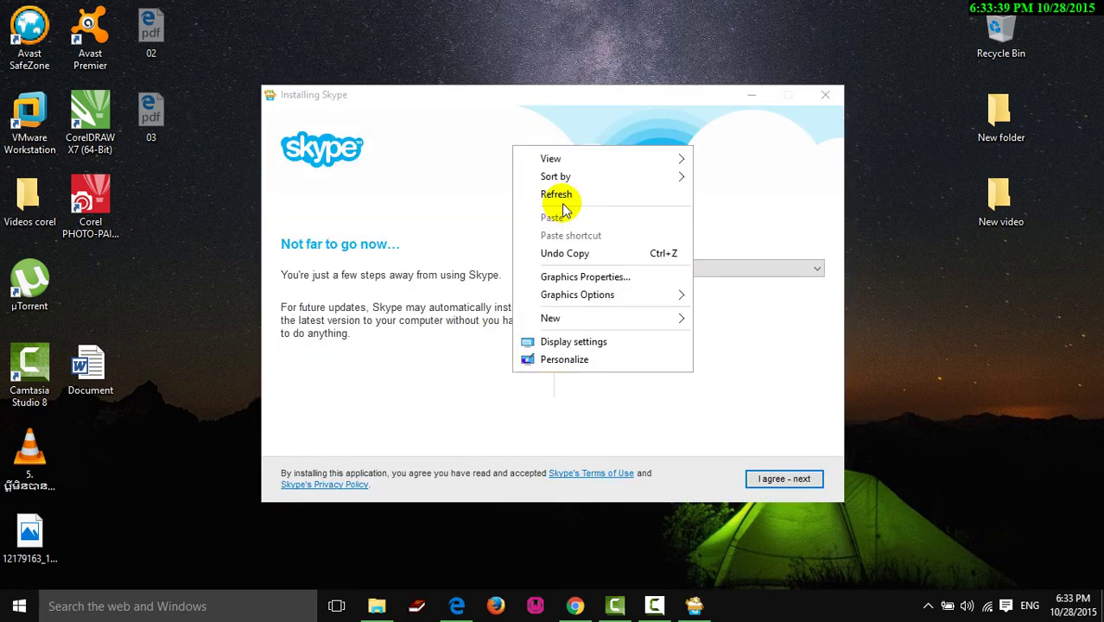
- Keep English as the installer language and accept the terms with 'I agree - next'
left_click(559, 197)
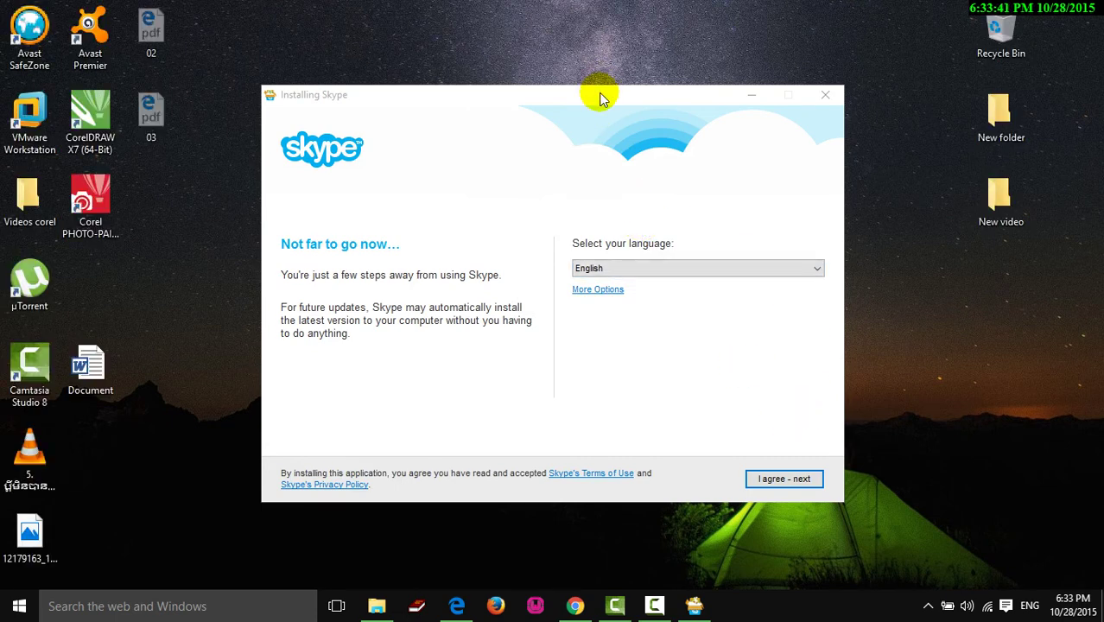
left_click_drag(601, 94, 587, 61)
left_click(631, 232)
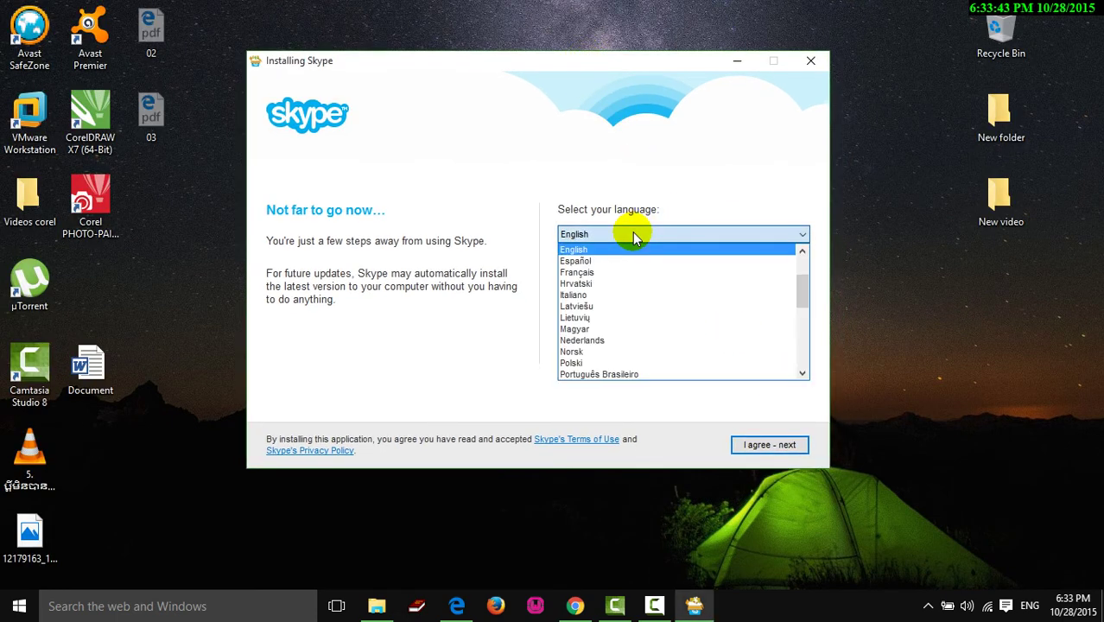
left_click(658, 233)
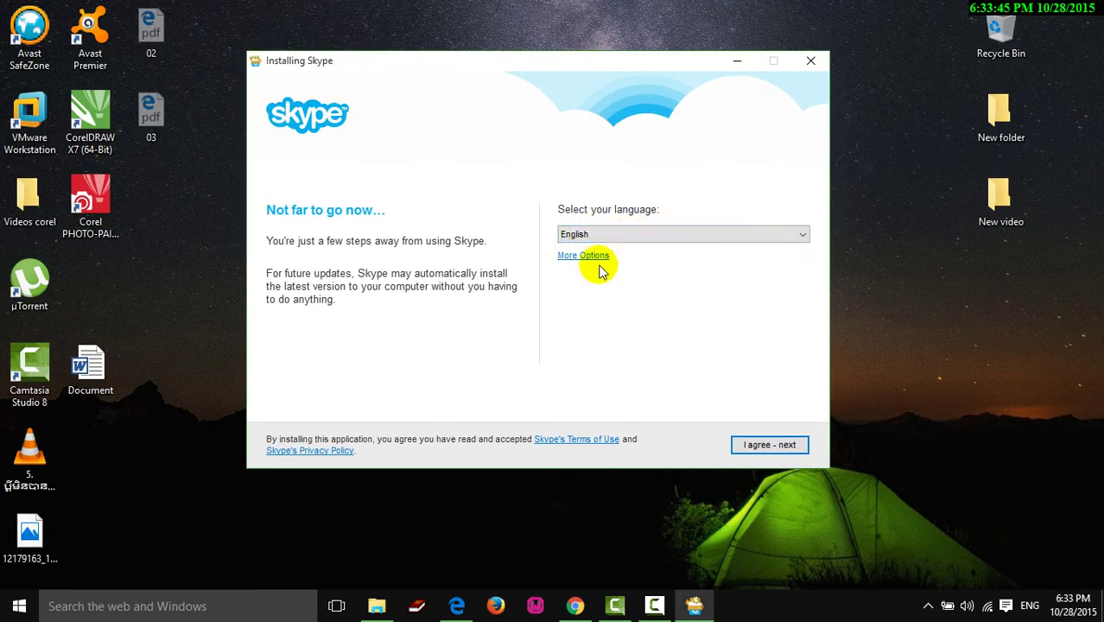
left_click(750, 448)
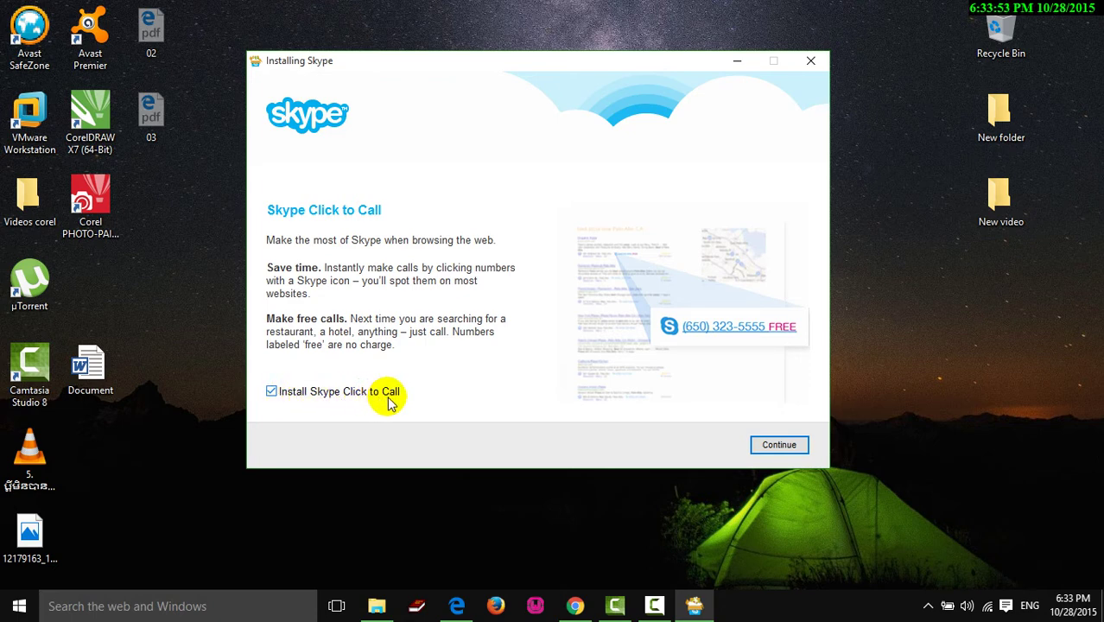
- Untick Skype Click to Call, toggle the Bing search option, and start the installation
left_click(350, 394)
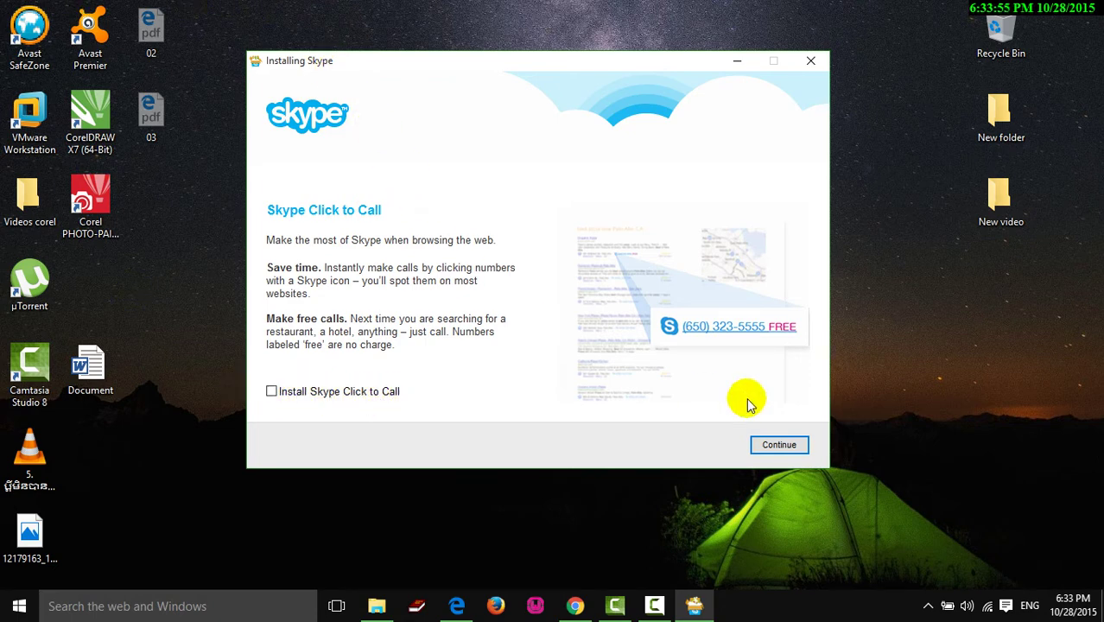
left_click(775, 444)
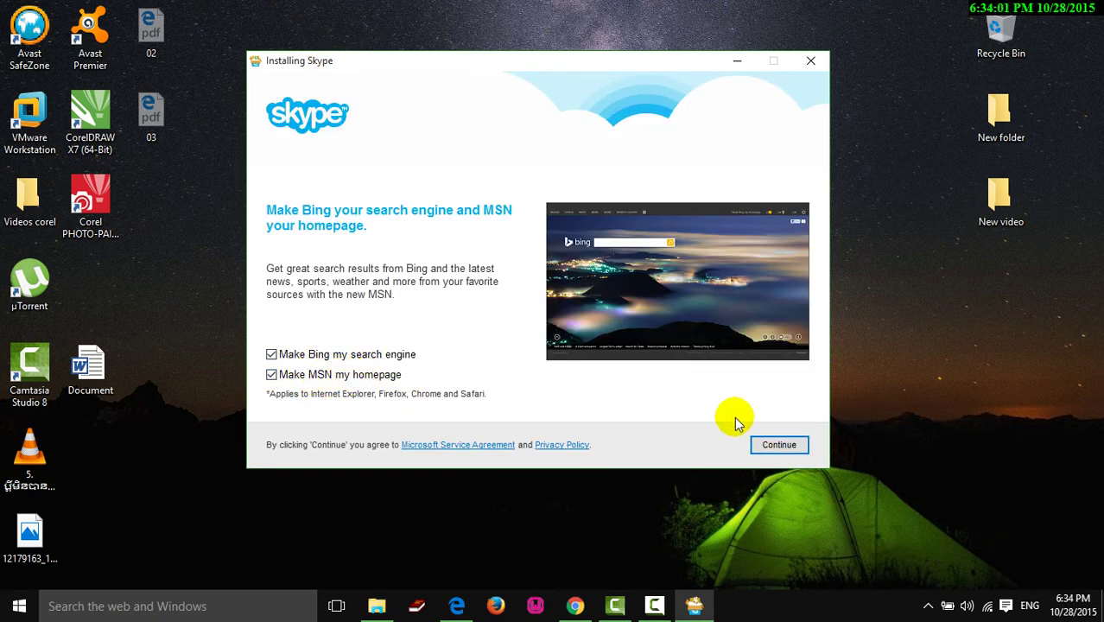
left_click(296, 357)
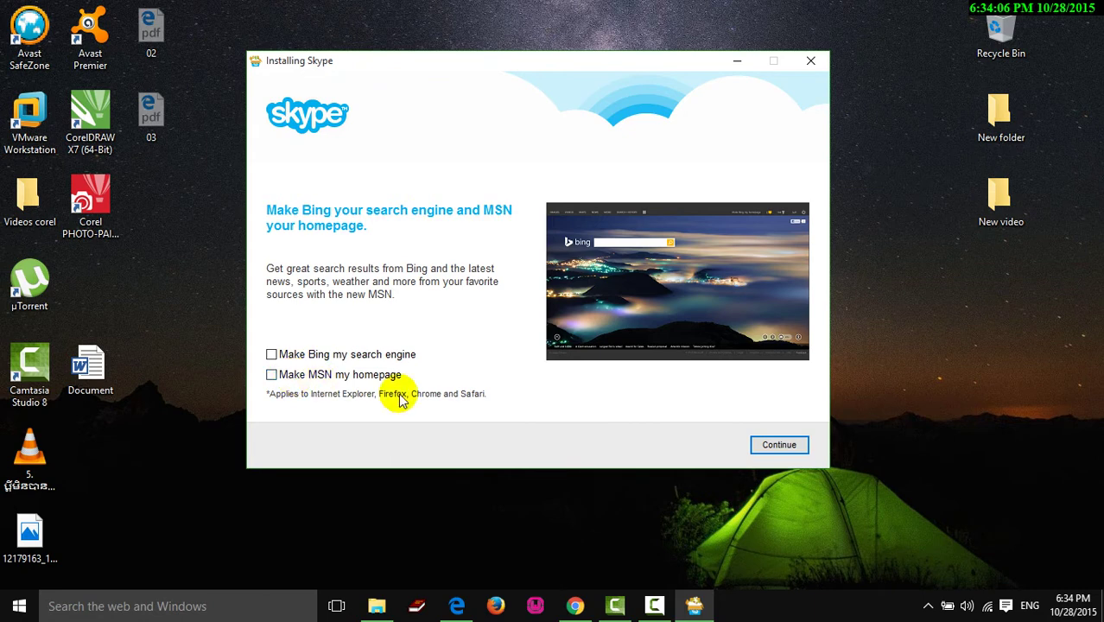
left_click(774, 443)
left_click_drag(616, 54, 579, 44)
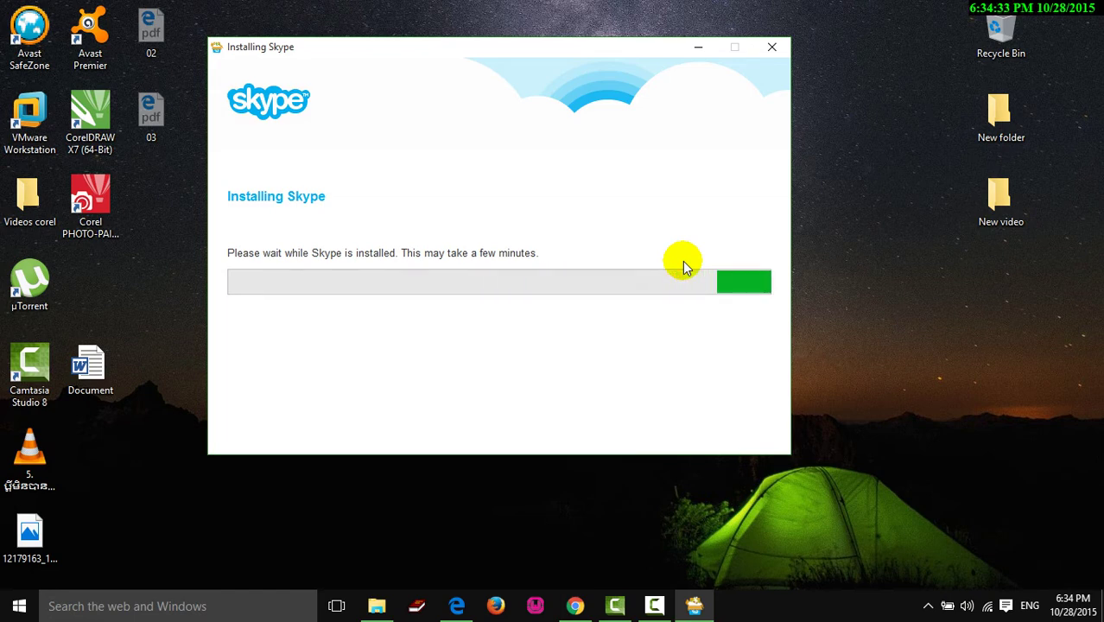
right_click(875, 136)
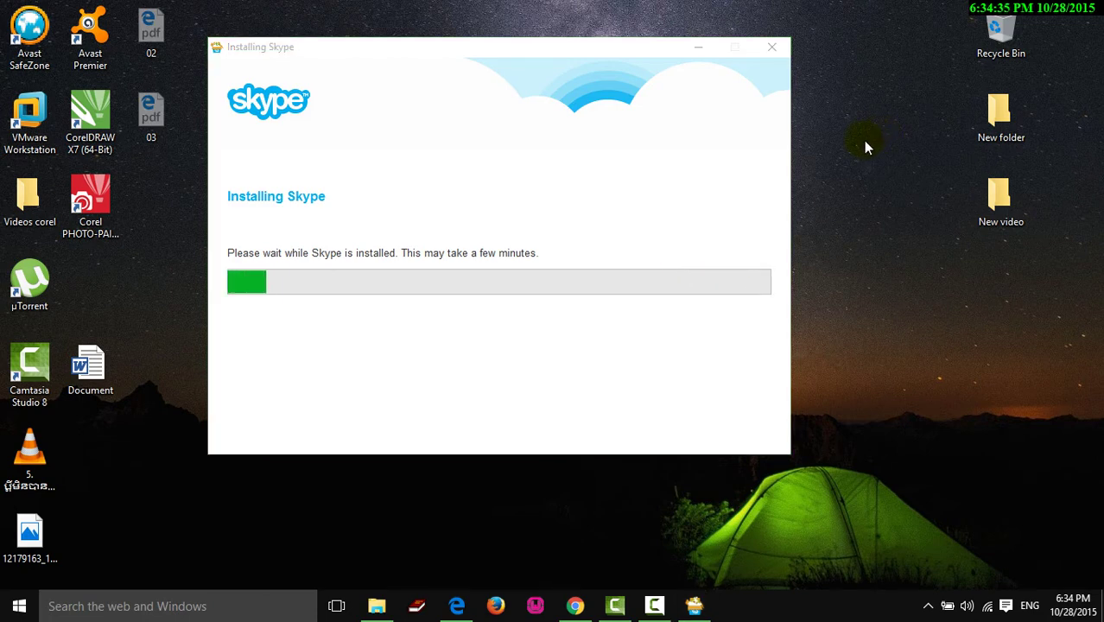
left_click(919, 184)
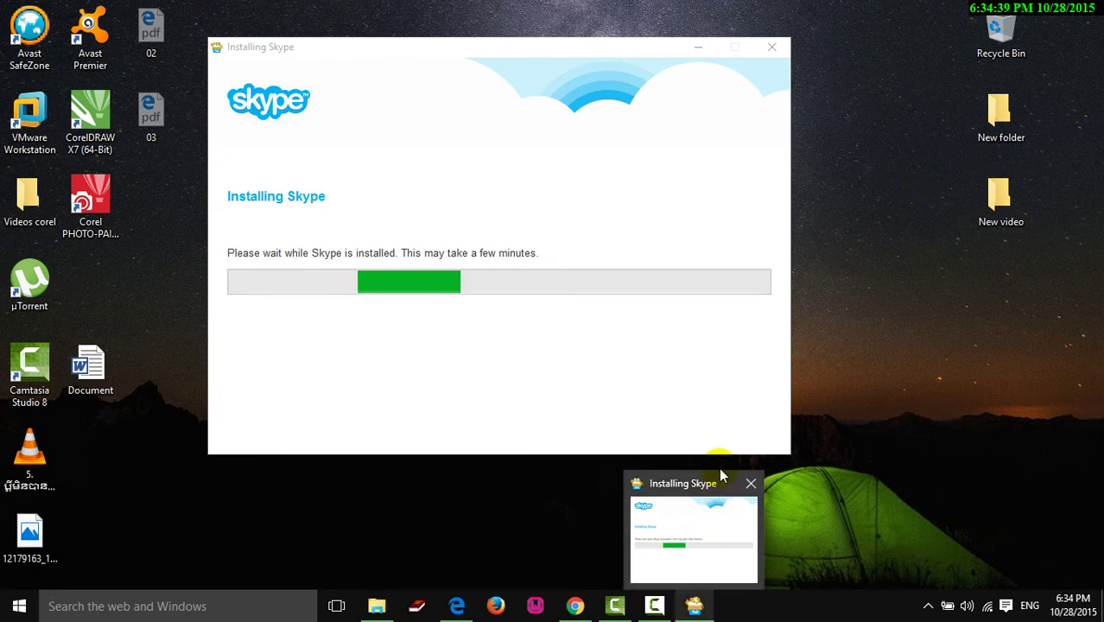
left_click_drag(608, 45, 650, 78)
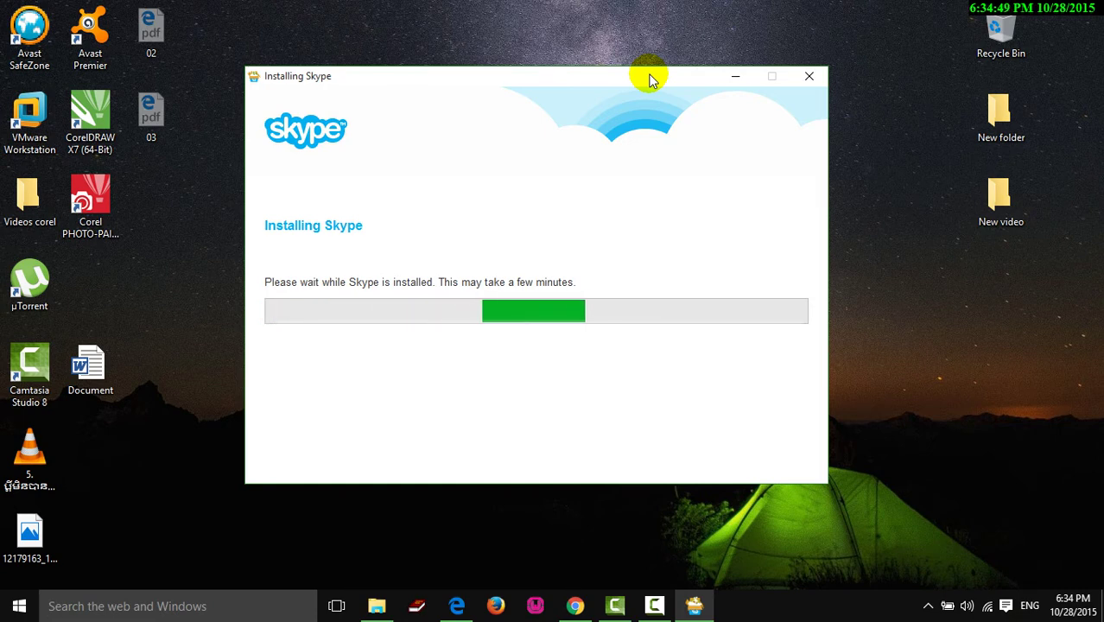
left_click_drag(649, 74, 642, 74)
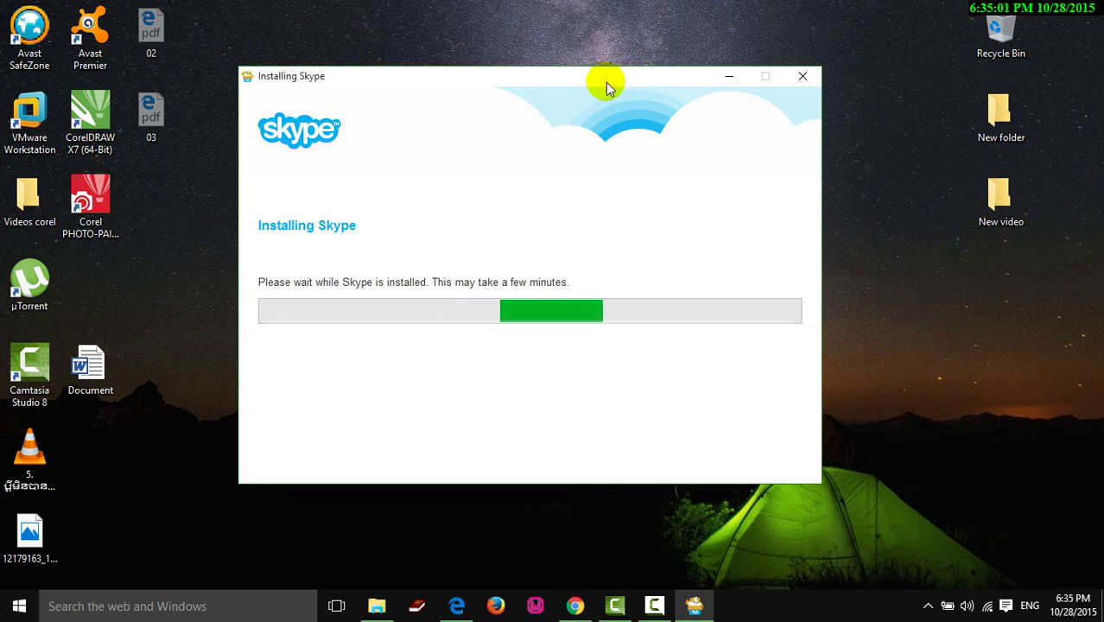
left_click_drag(604, 79, 641, 74)
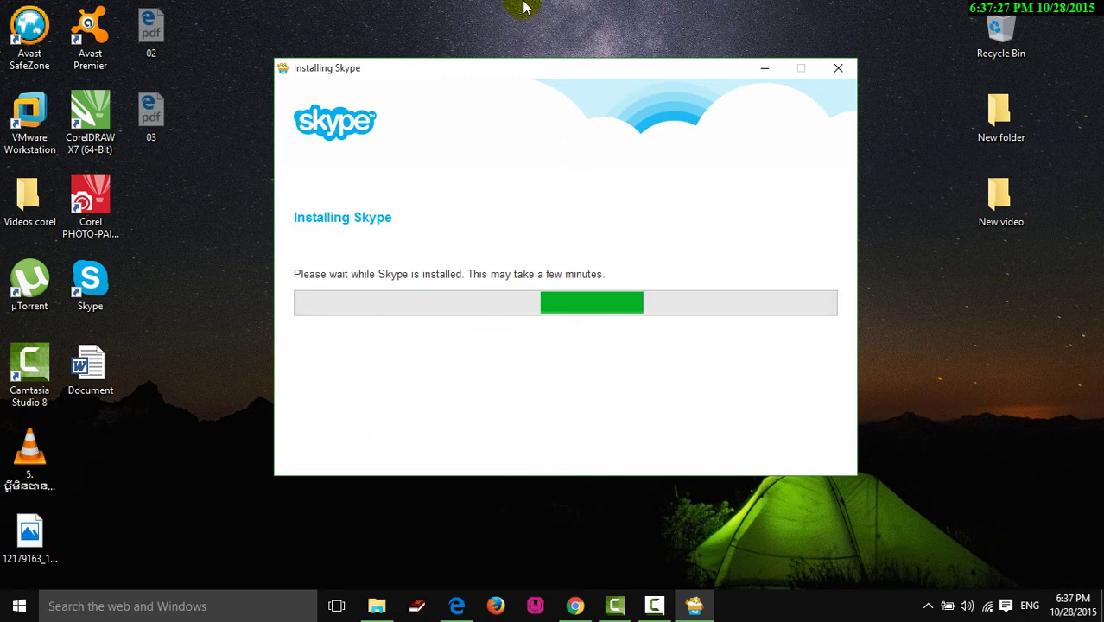
- Refresh the desktop a couple of times while the Skype installation progresses
left_click(483, 6)
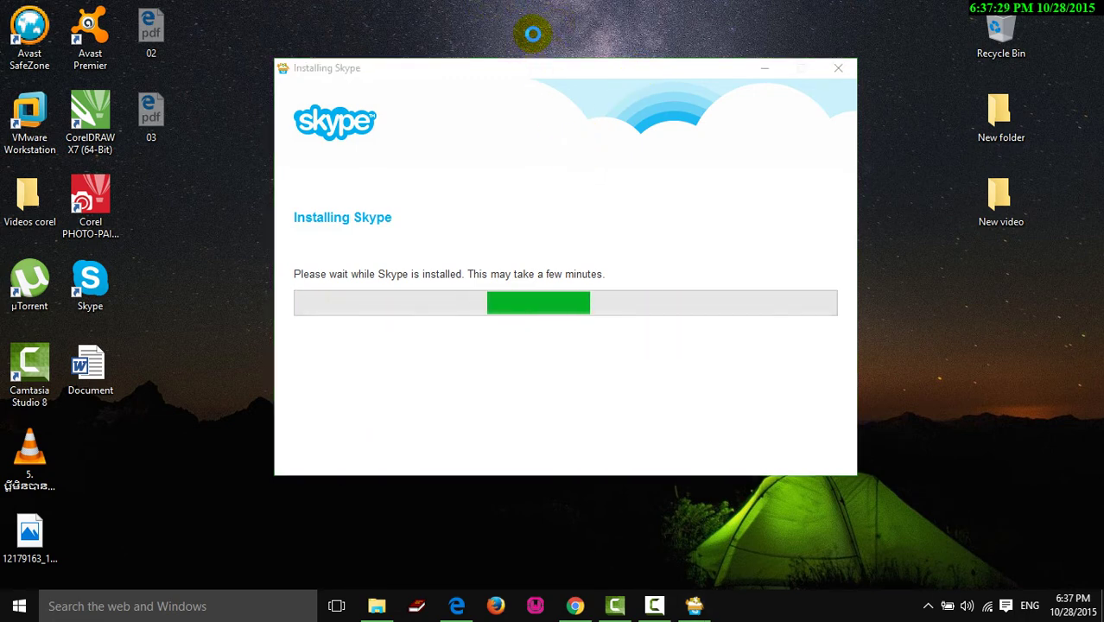
right_click(485, 5)
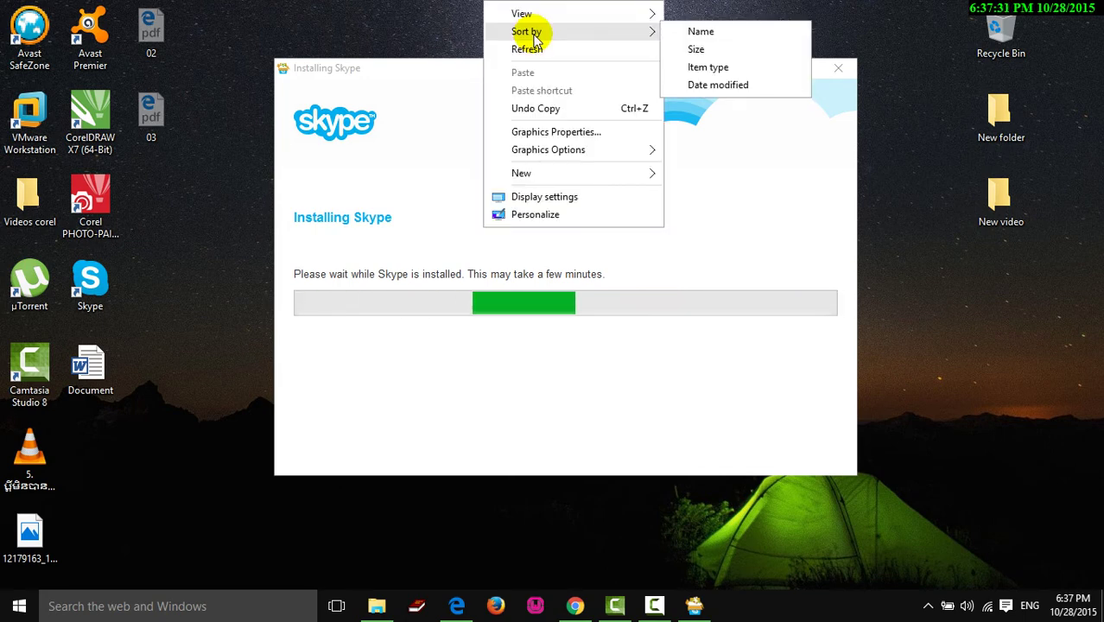
left_click(546, 51)
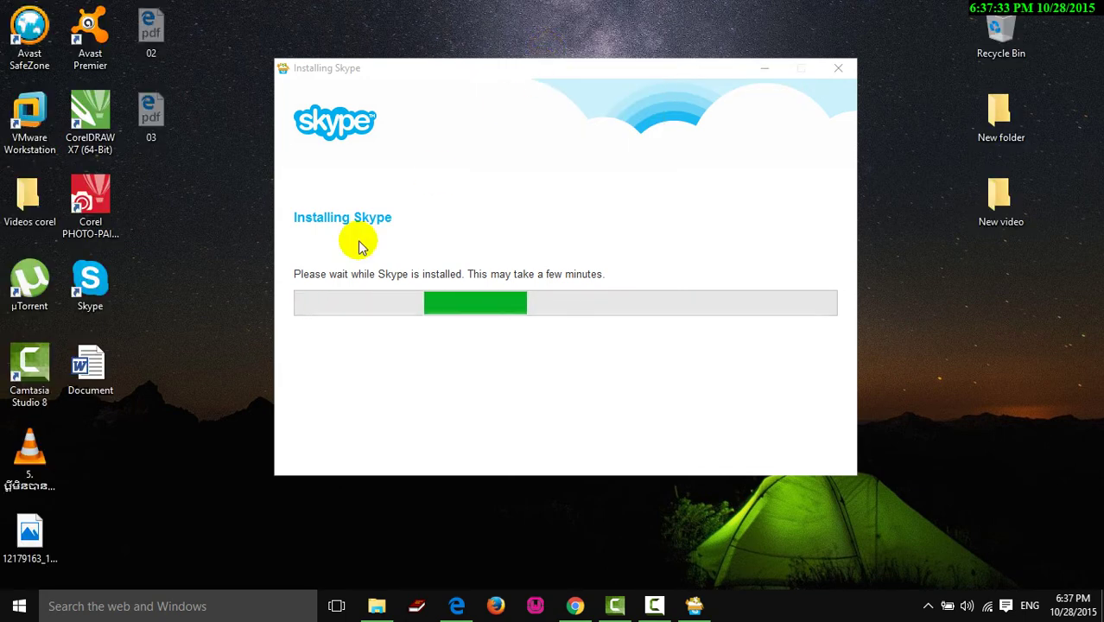
right_click(109, 465)
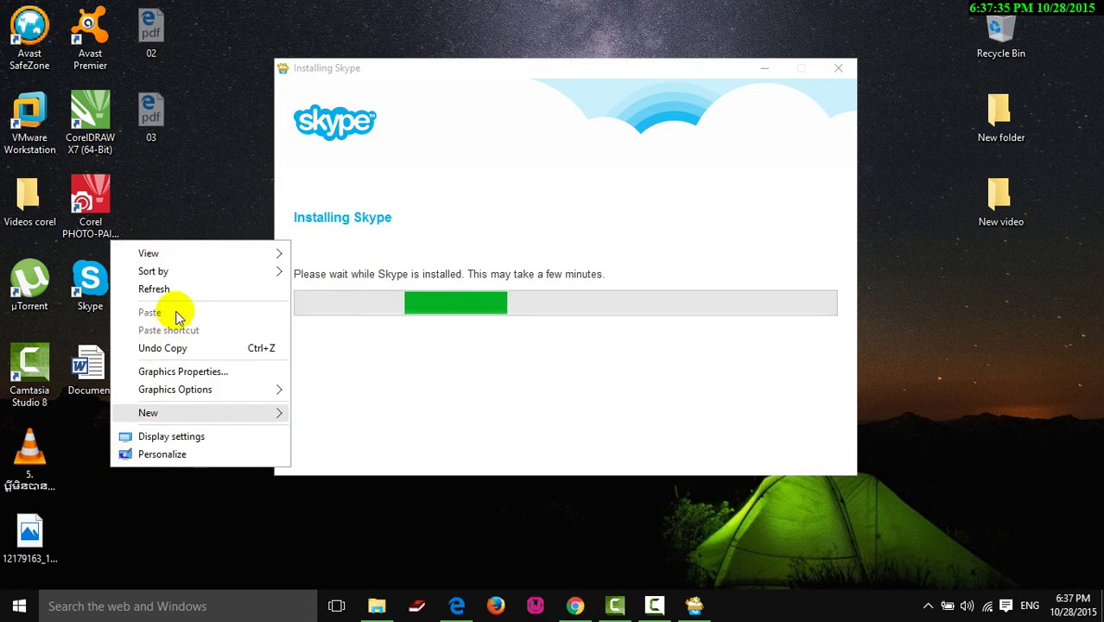
left_click(173, 291)
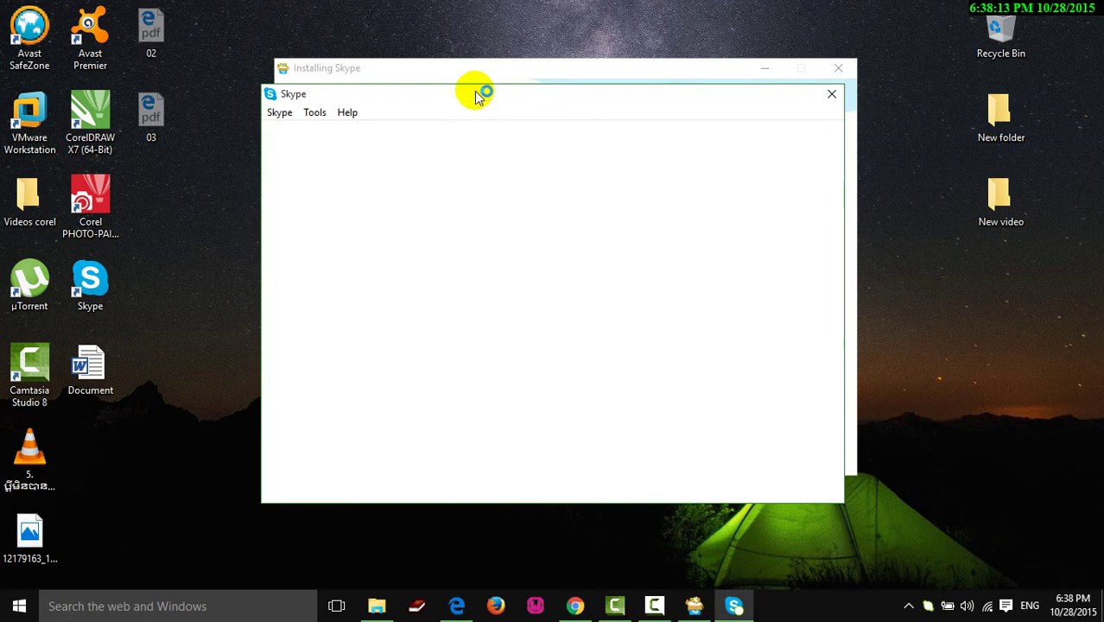
- Move the installer window aside and refresh the desktop while Skype loads
left_click_drag(497, 69, 722, 194)
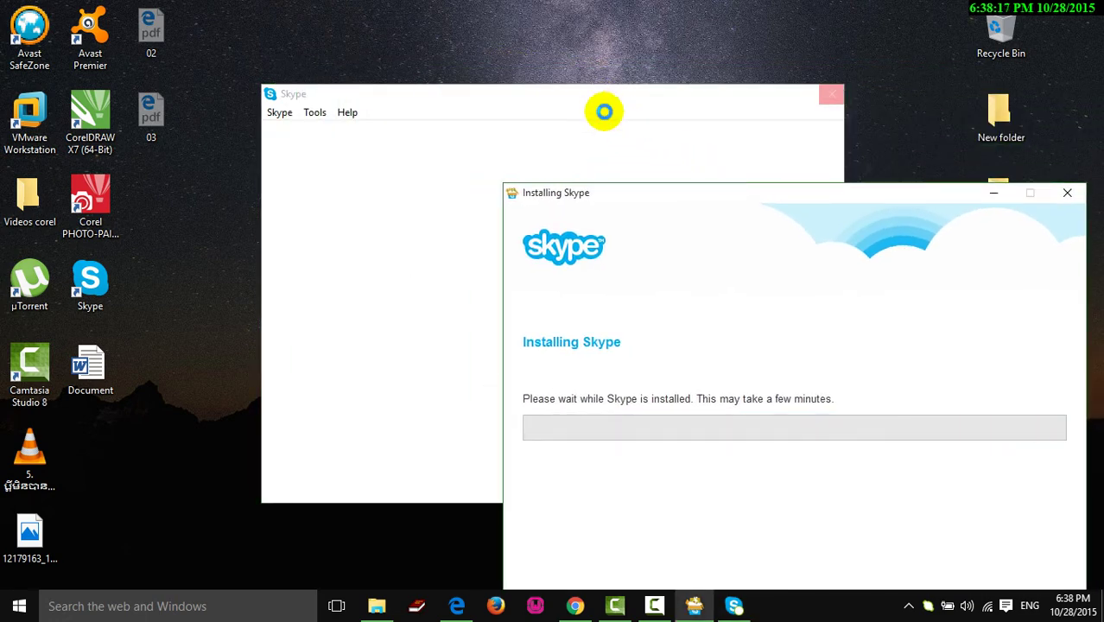
left_click(170, 305)
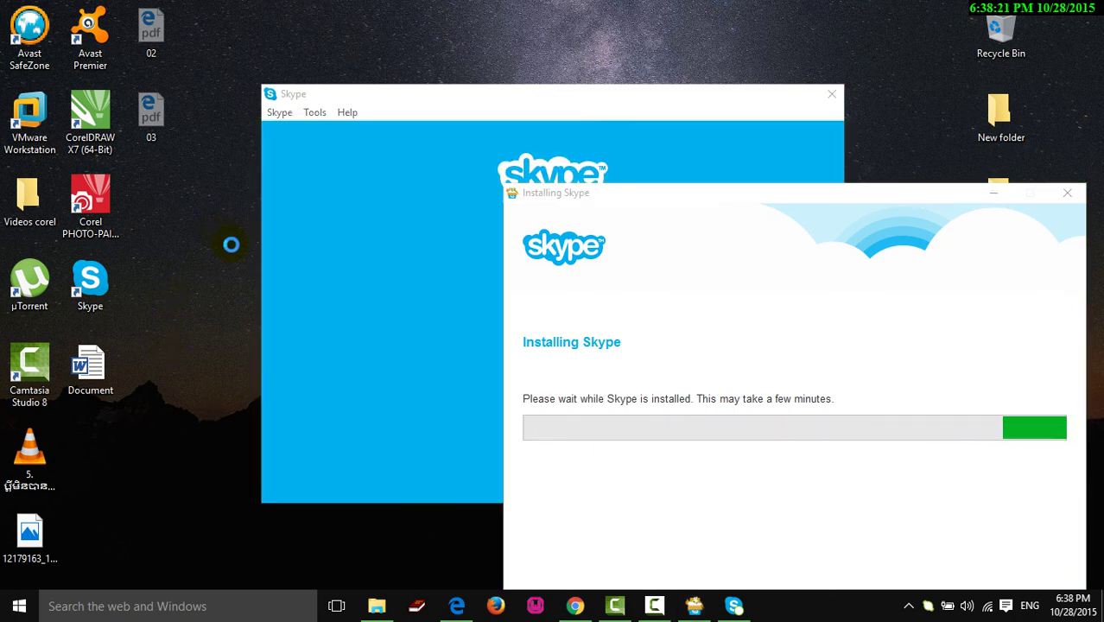
left_click(221, 350)
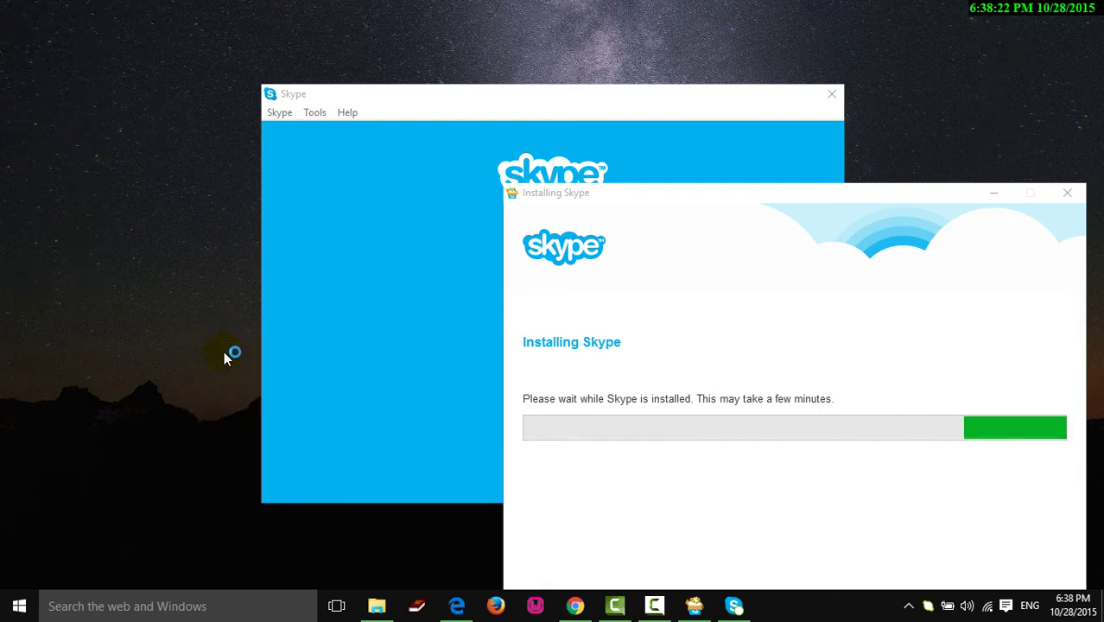
right_click(170, 230)
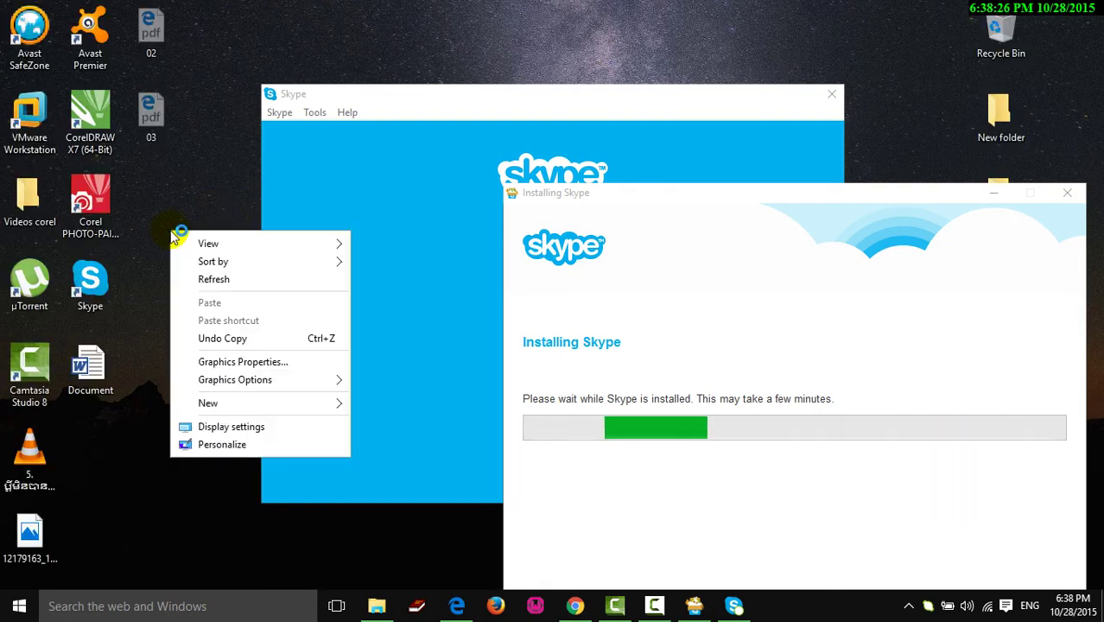
left_click(193, 280)
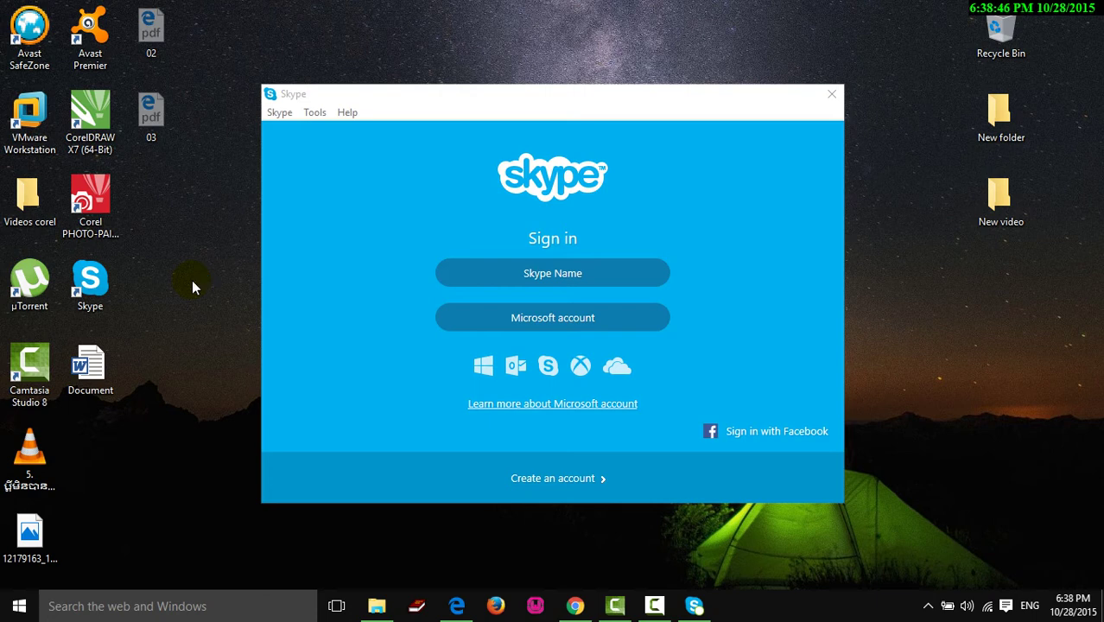
- Choose to sign in with a Skype name, then switch to File Explorer
left_click_drag(689, 97, 734, 46)
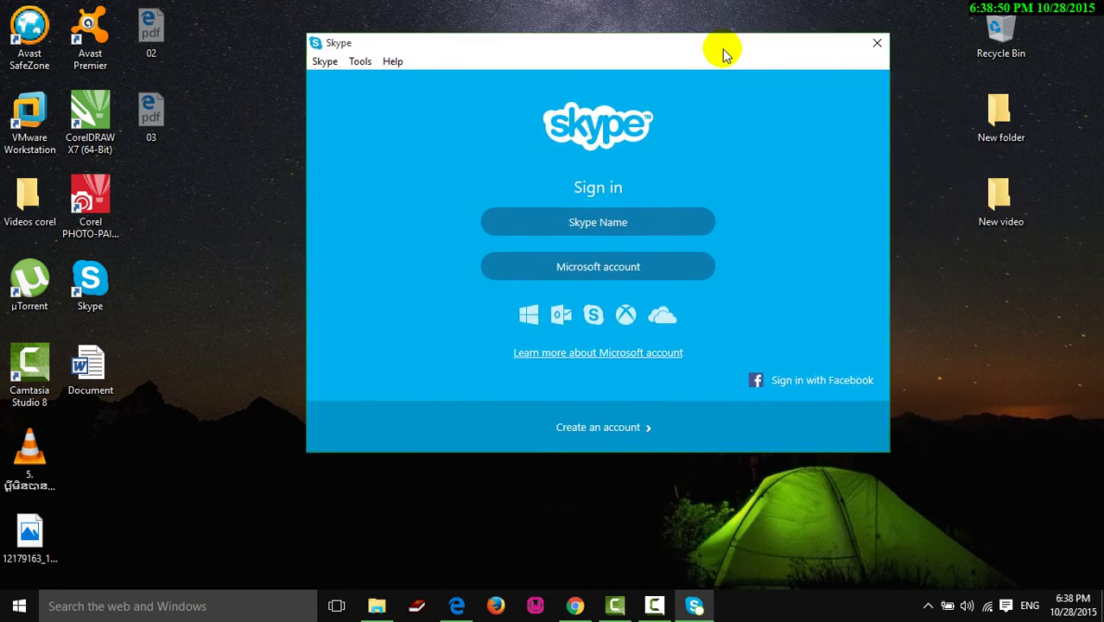
left_click(602, 223)
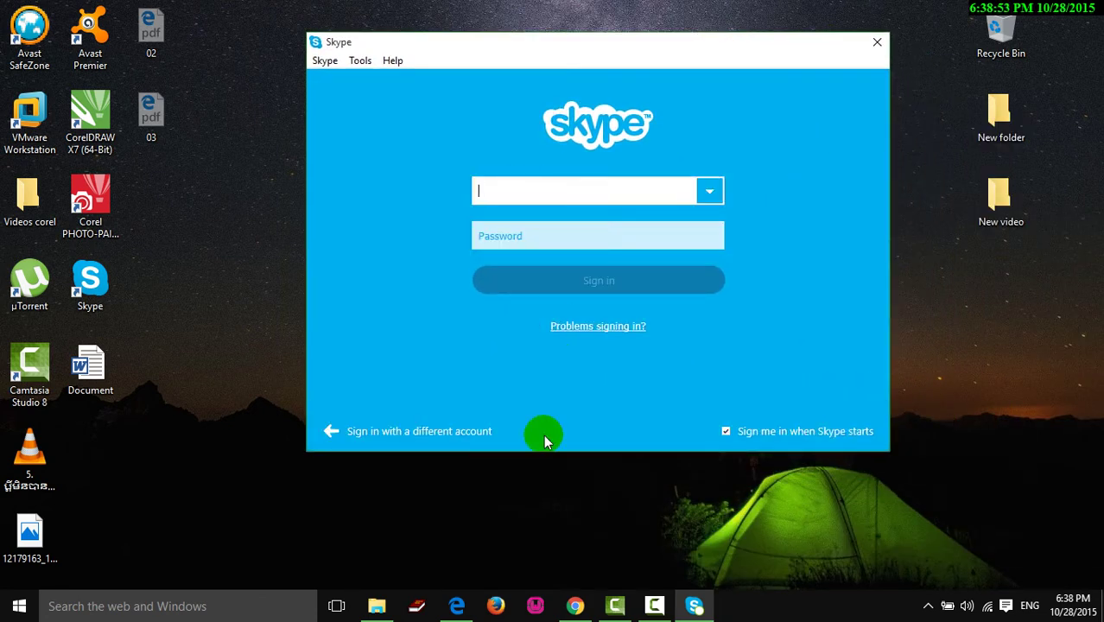
left_click(376, 527)
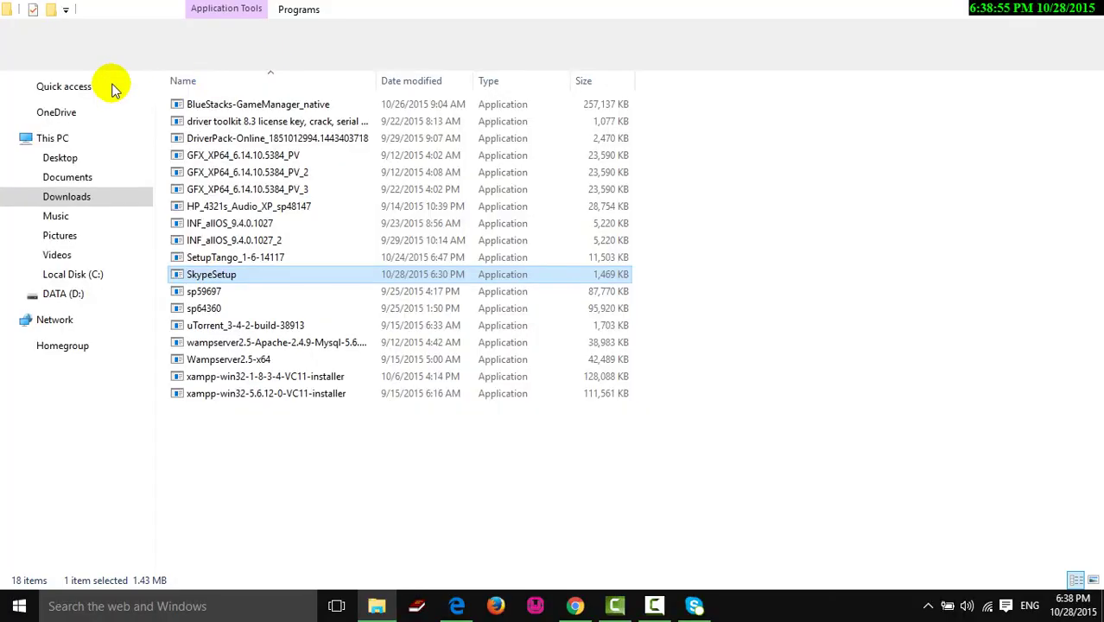
- Go to the DATA (D:) drive and open the Gmail text document from its file list
left_click(65, 293)
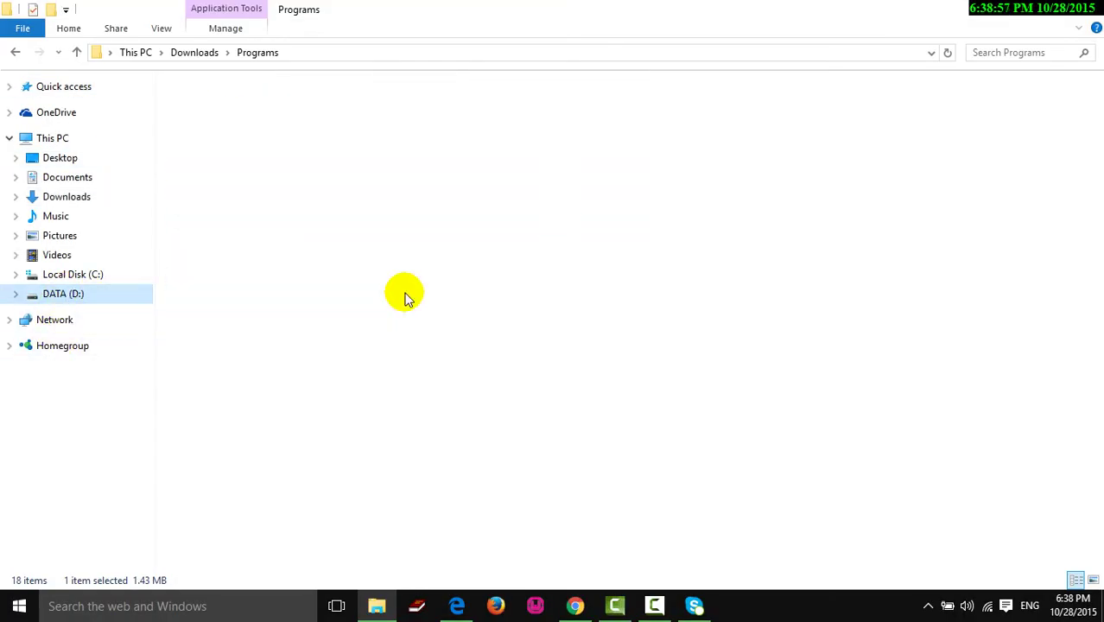
scroll(406, 298, "down", 20)
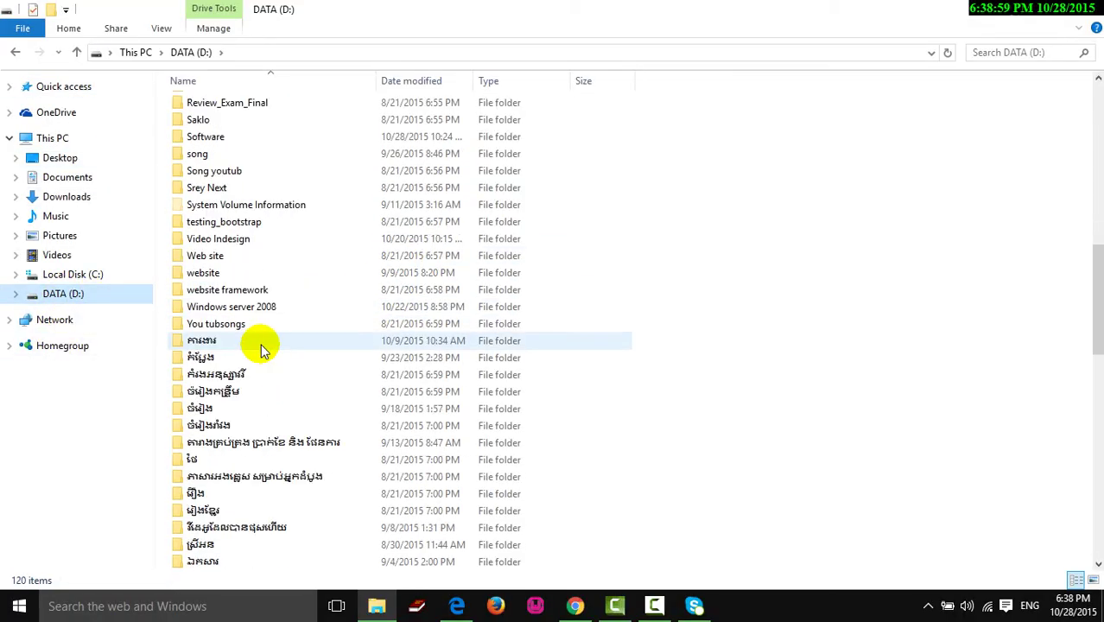
scroll(246, 363, "down", 8)
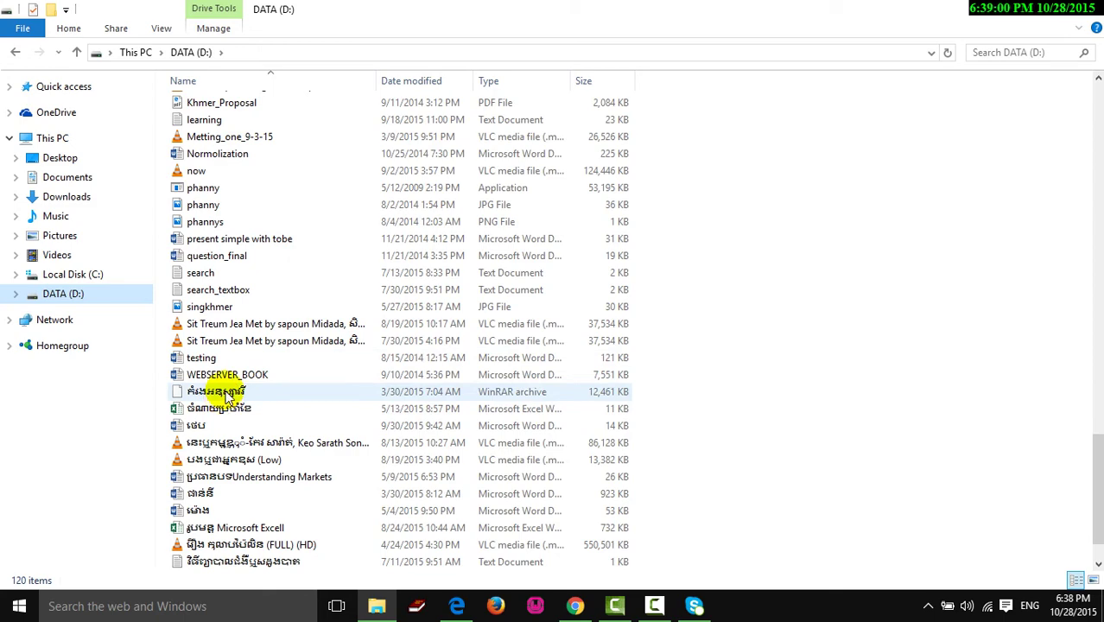
left_click(226, 273)
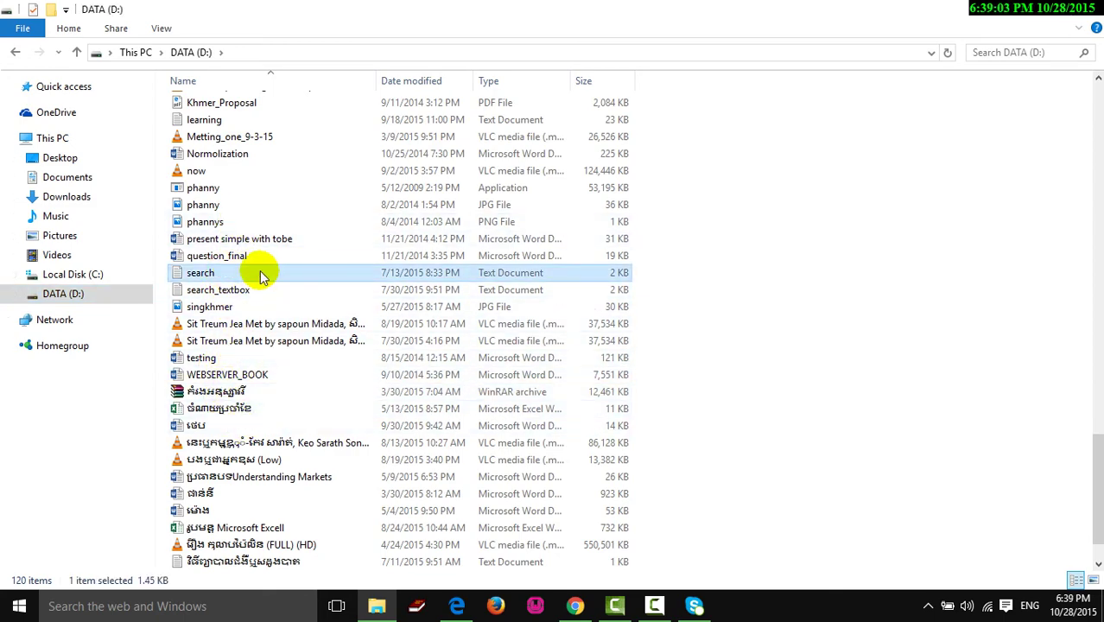
scroll(259, 273, "up", 2)
scroll(220, 216, "up", 2)
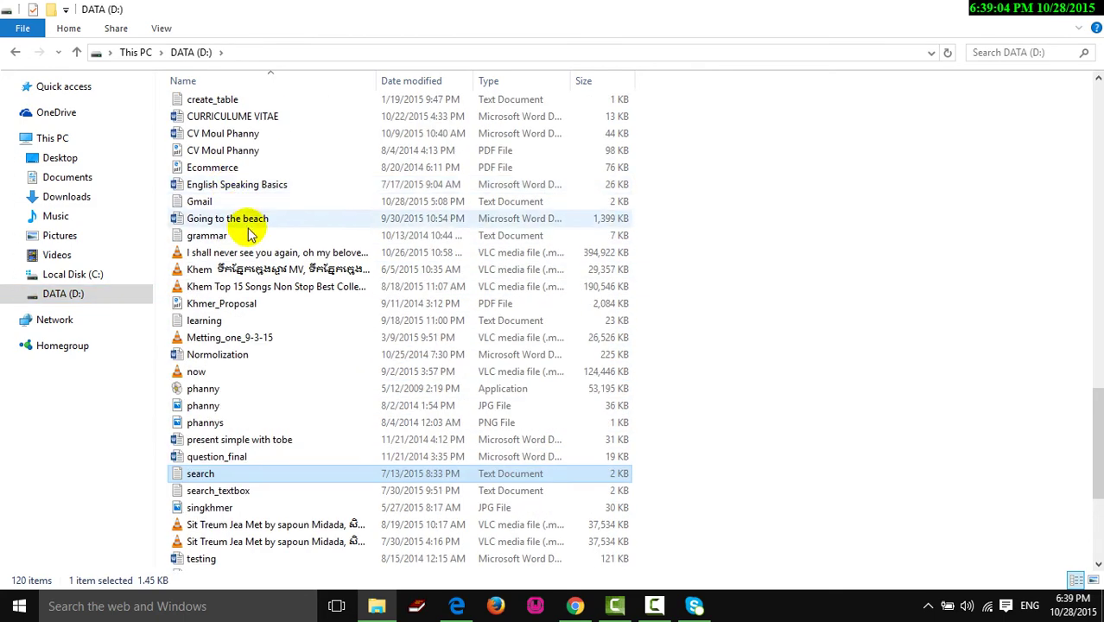
left_click(200, 202)
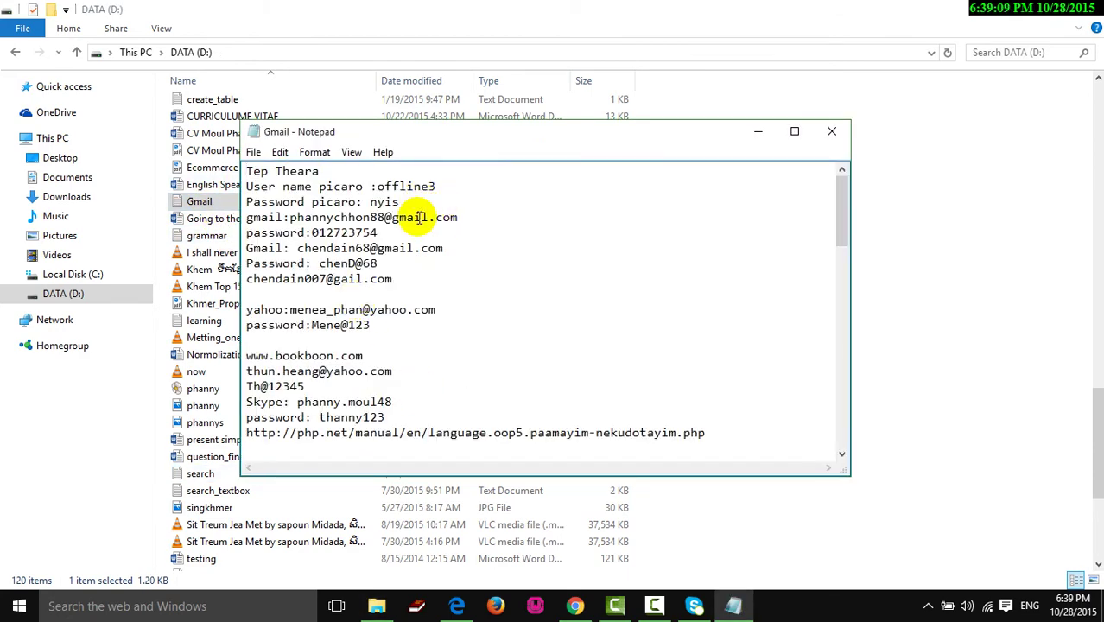
- Maximize Notepad and select the Skype name on the Skype: line of the credentials list
scroll(400, 283, "down", 1)
scroll(400, 282, "down", 6)
scroll(393, 281, "up", 2)
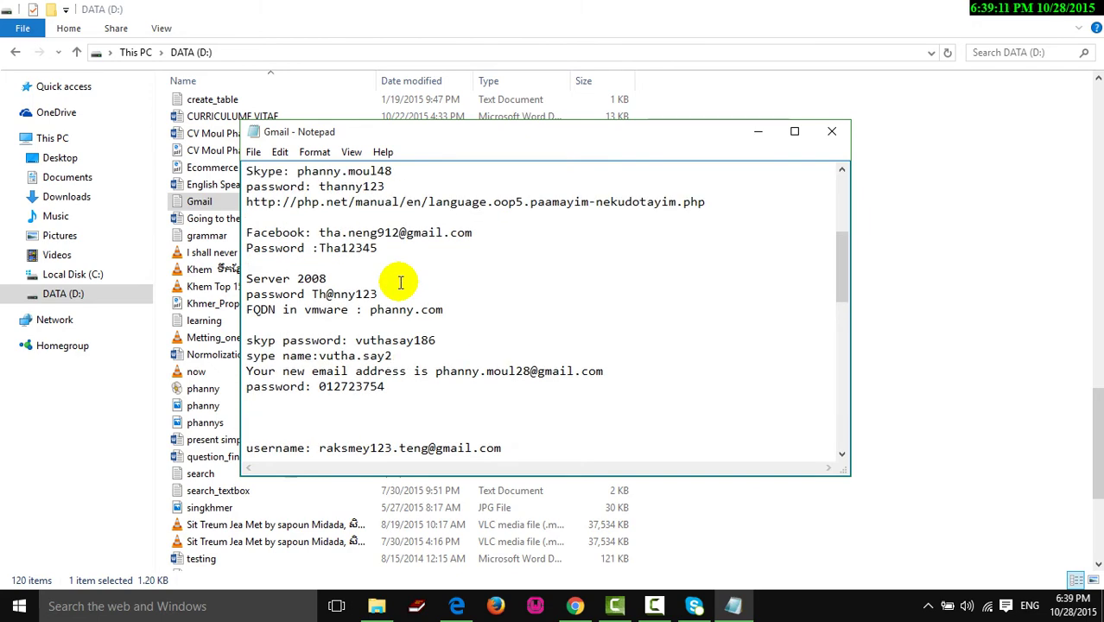
left_click(794, 131)
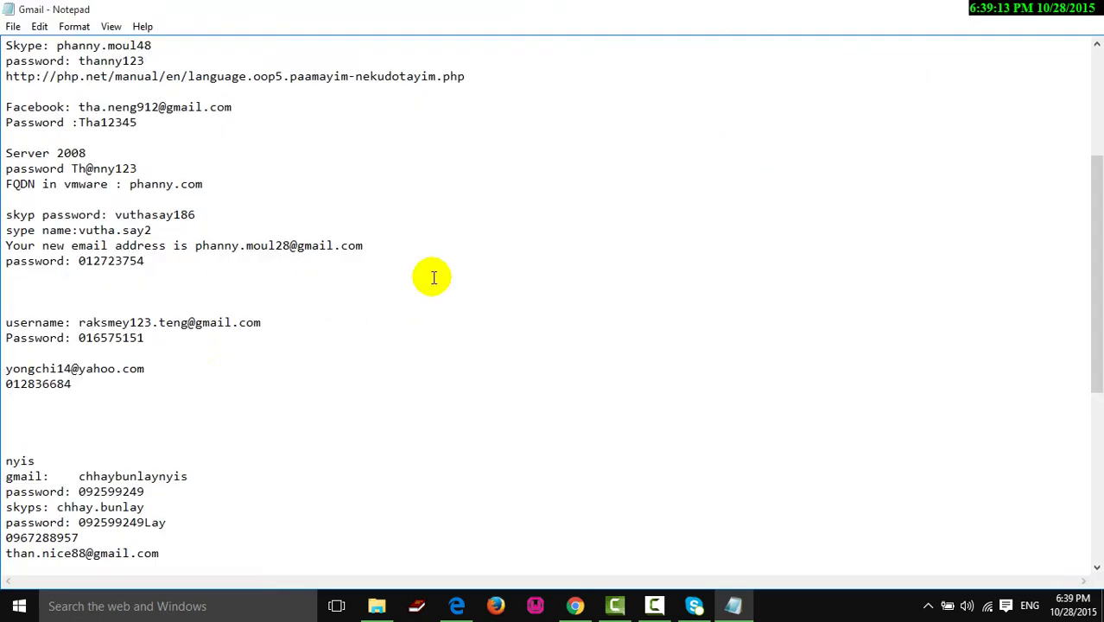
scroll(65, 395, "down", 1)
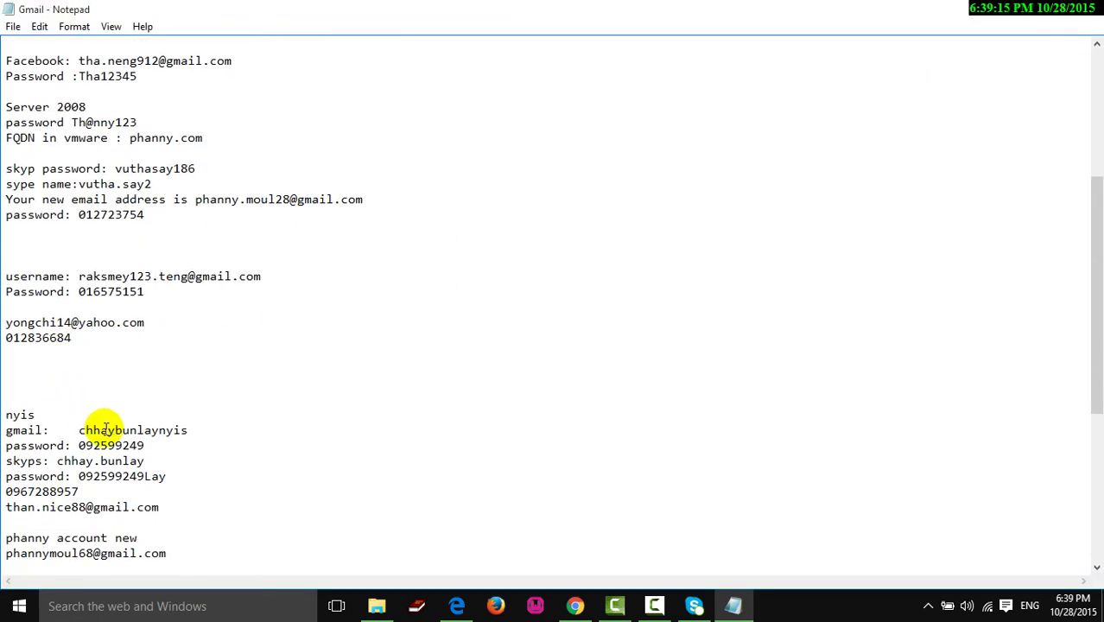
scroll(105, 424, "down", 2)
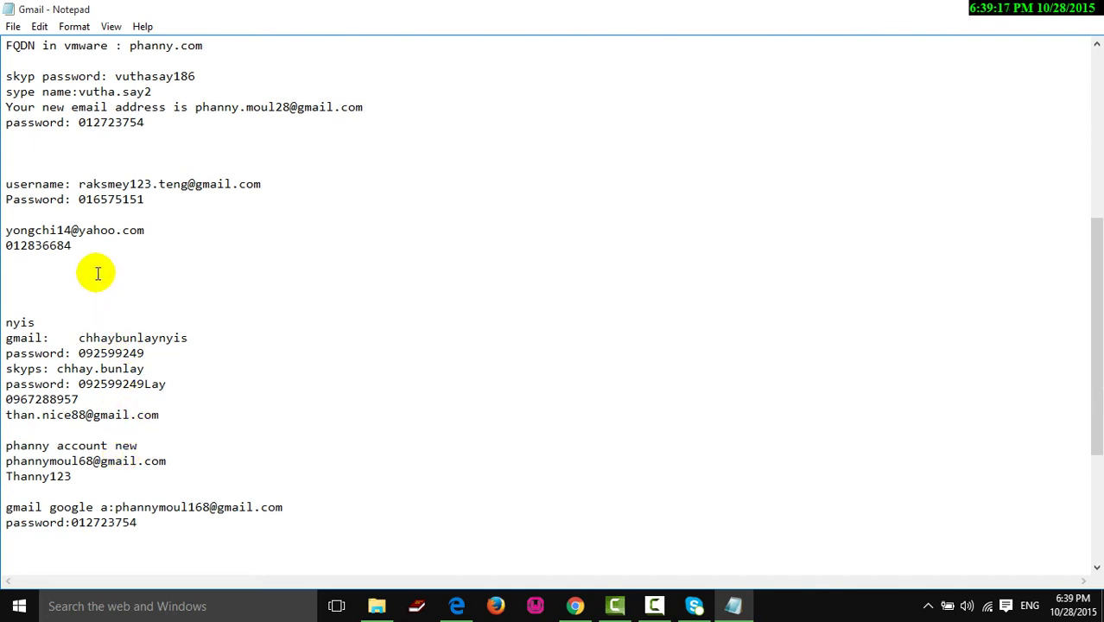
scroll(97, 263, "up", 2)
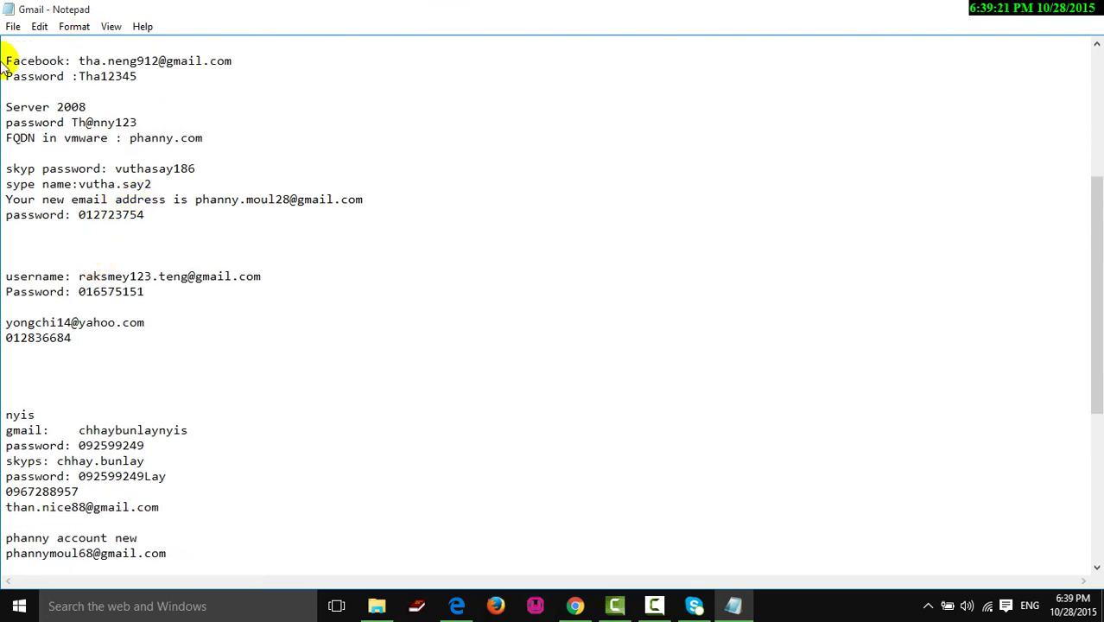
scroll(134, 140, "up", 2)
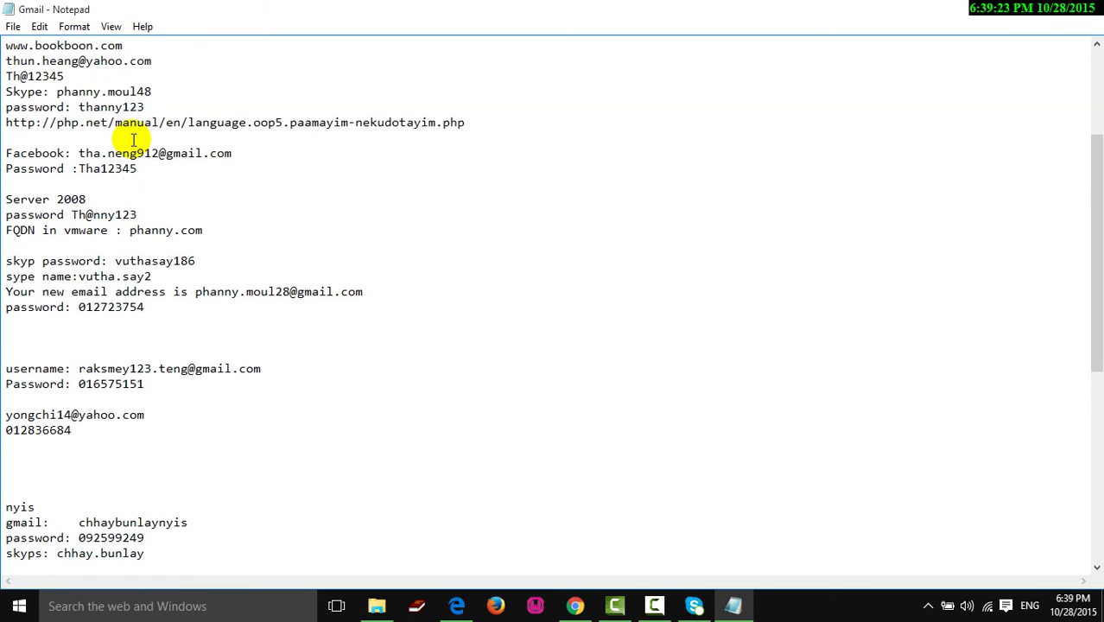
scroll(133, 141, "up", 1)
scroll(134, 141, "up", 2)
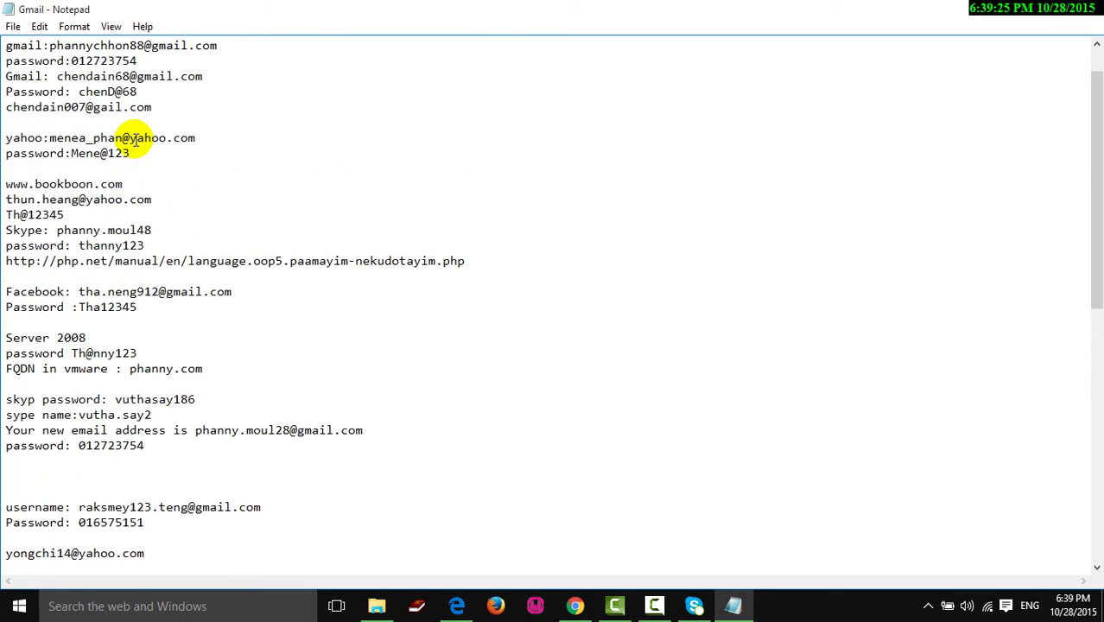
scroll(134, 141, "up", 1)
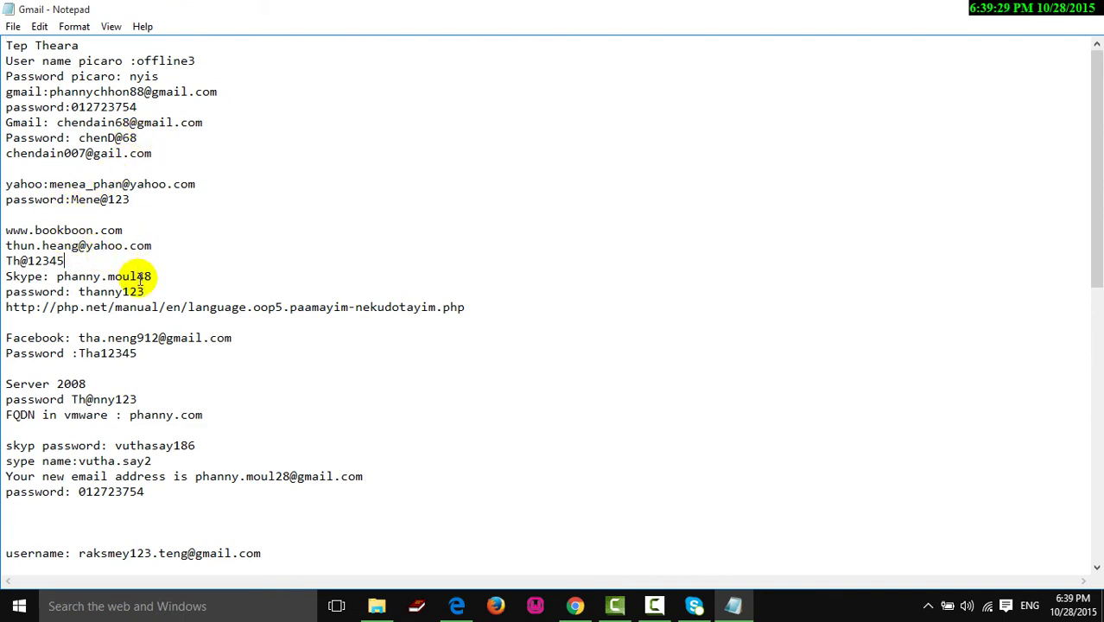
left_click_drag(159, 282, 65, 275)
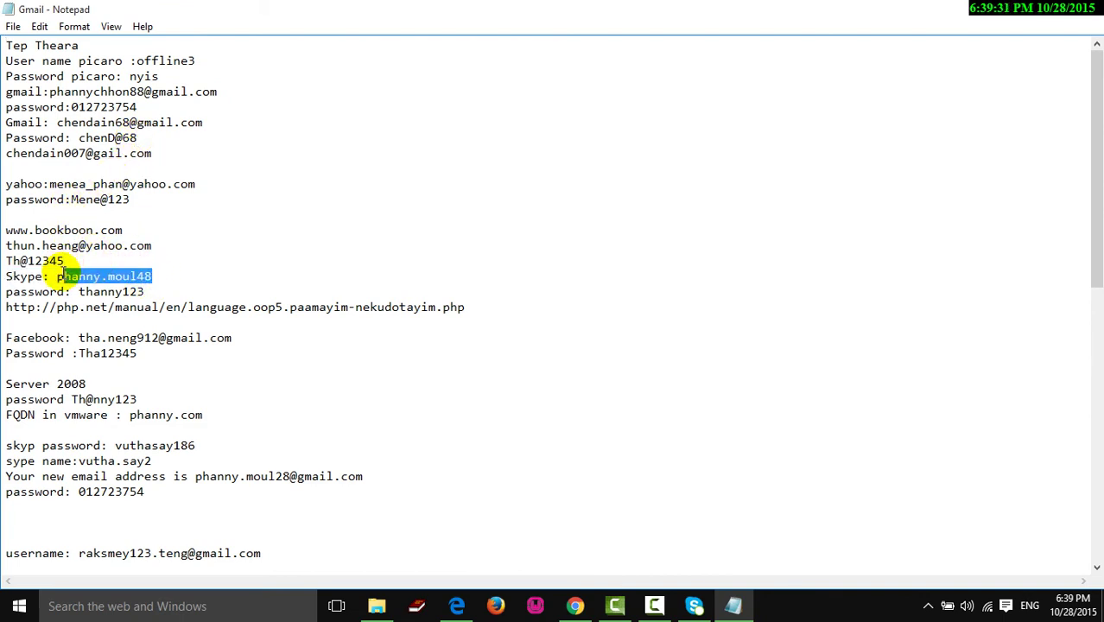
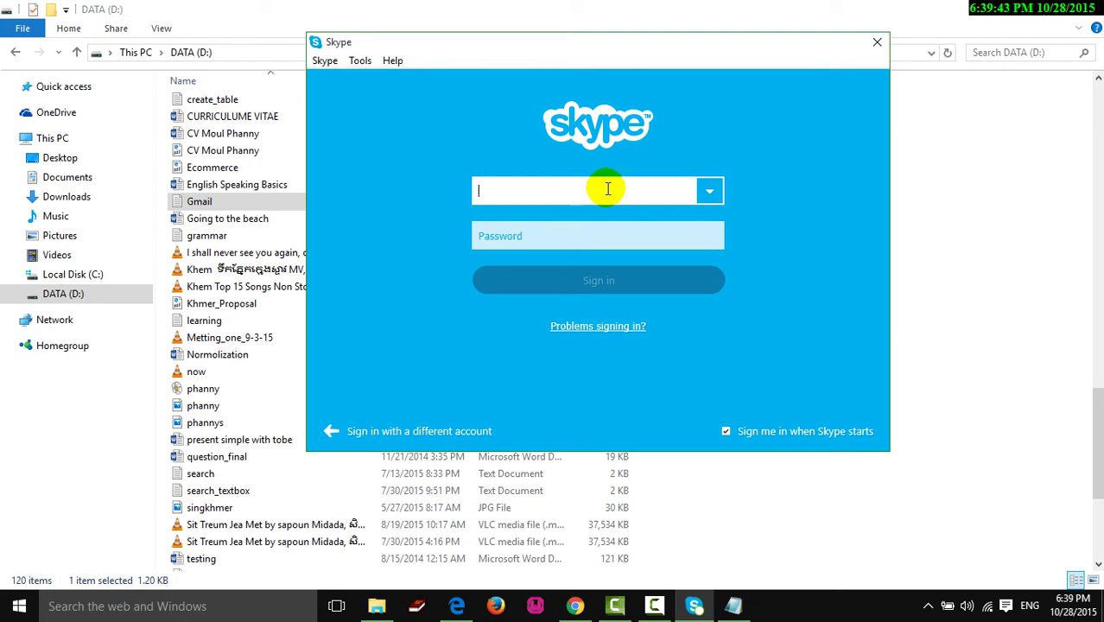
- Enter the account's Skype name and password and start signing in
left_click(611, 238)
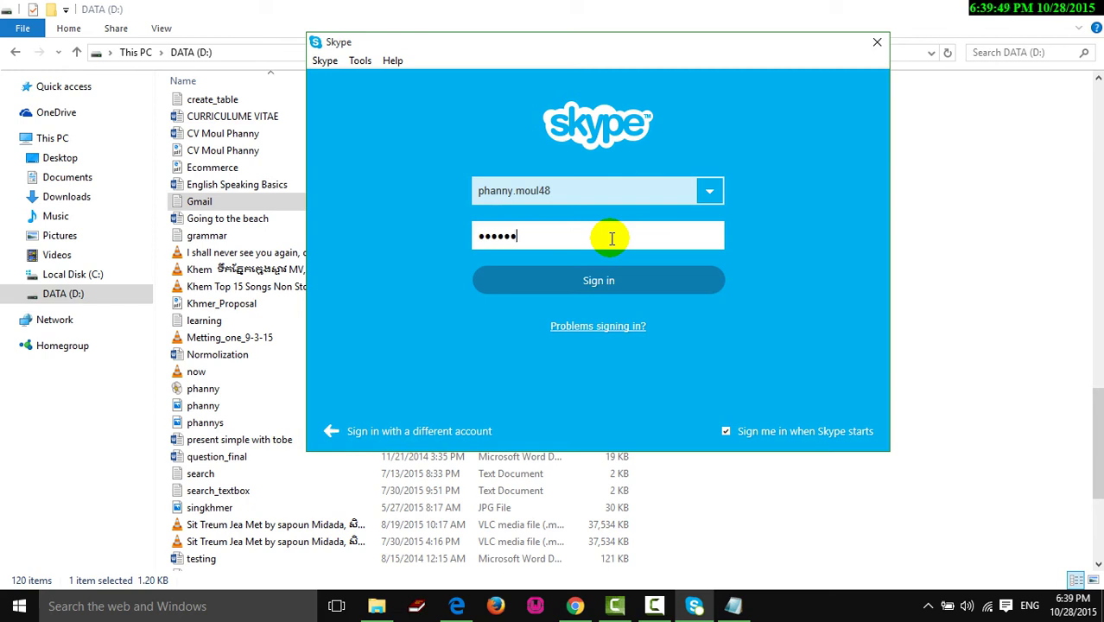
left_click(603, 279)
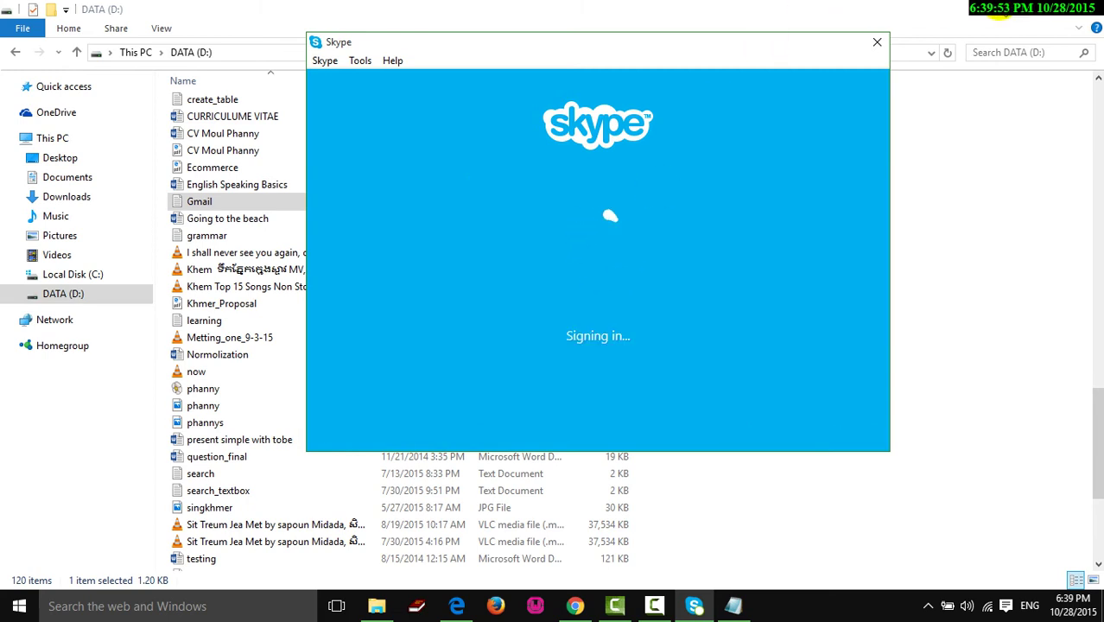
- Minimise File Explorer, move the signing-in window lower, and refresh the desktop
left_click(1005, 12)
left_click_drag(616, 37, 599, 92)
left_click(460, 41)
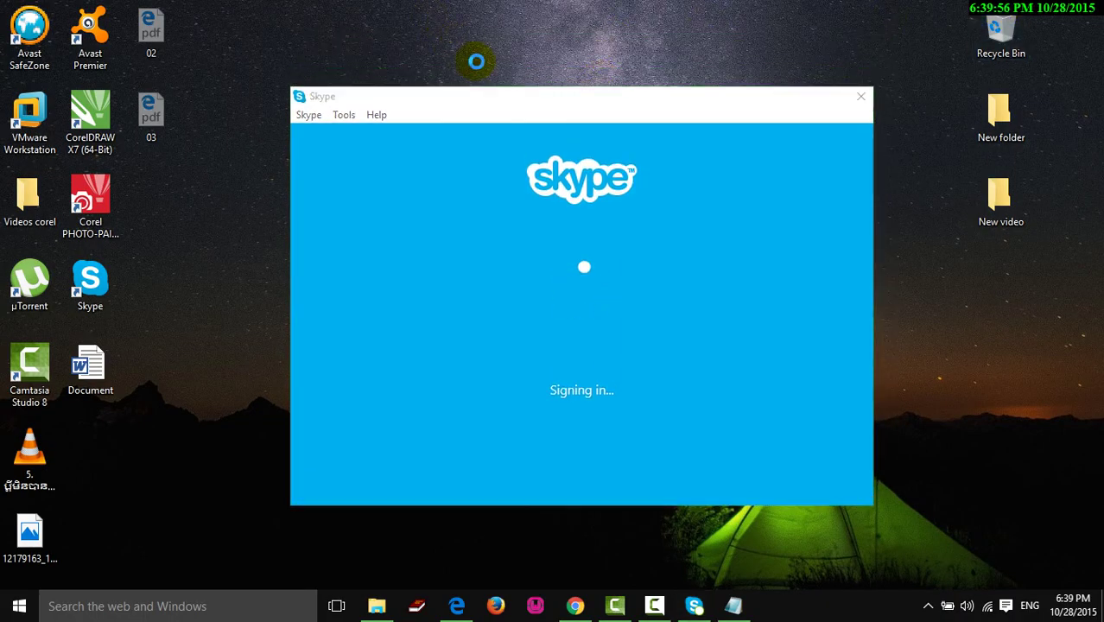
right_click(476, 60)
left_click(479, 67)
- Bring the Skype window to the front and refresh the desktop again
left_click(500, 97)
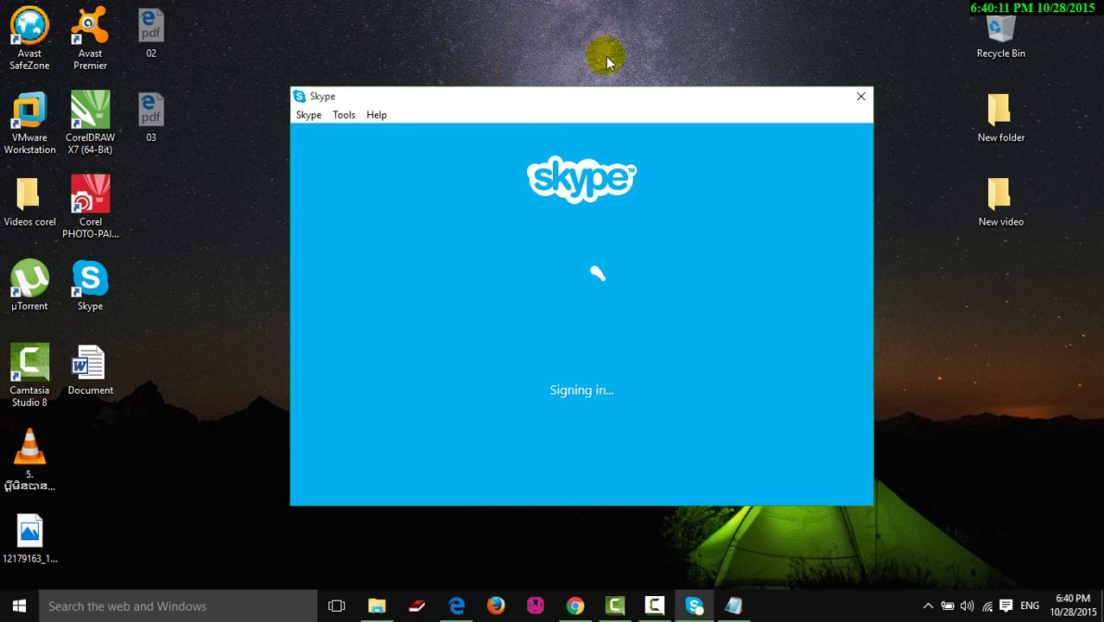
right_click(519, 35)
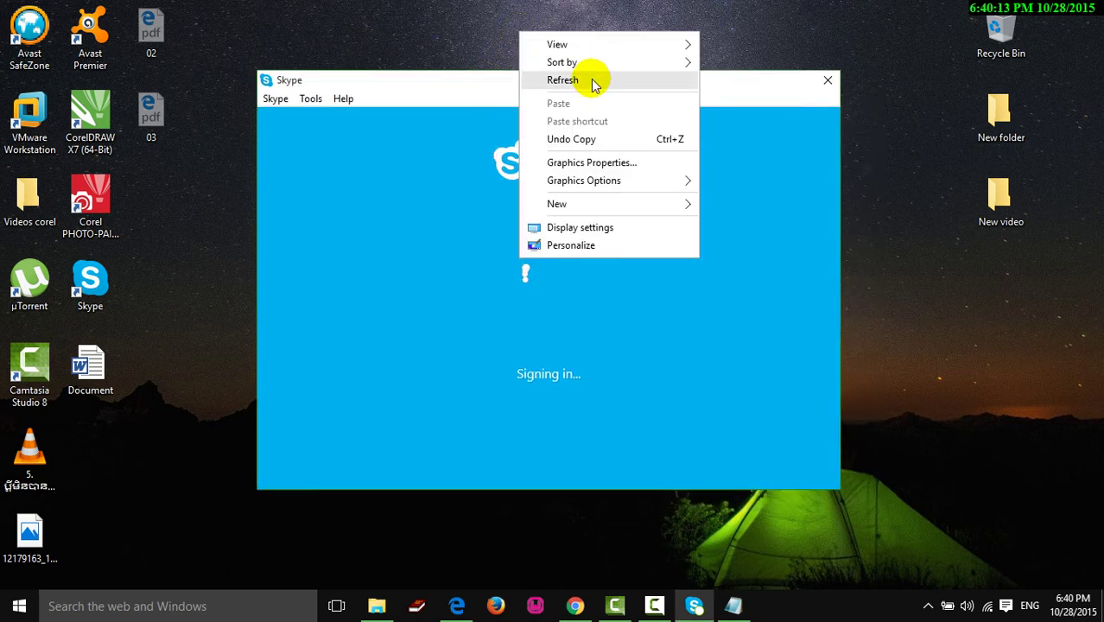
left_click(574, 82)
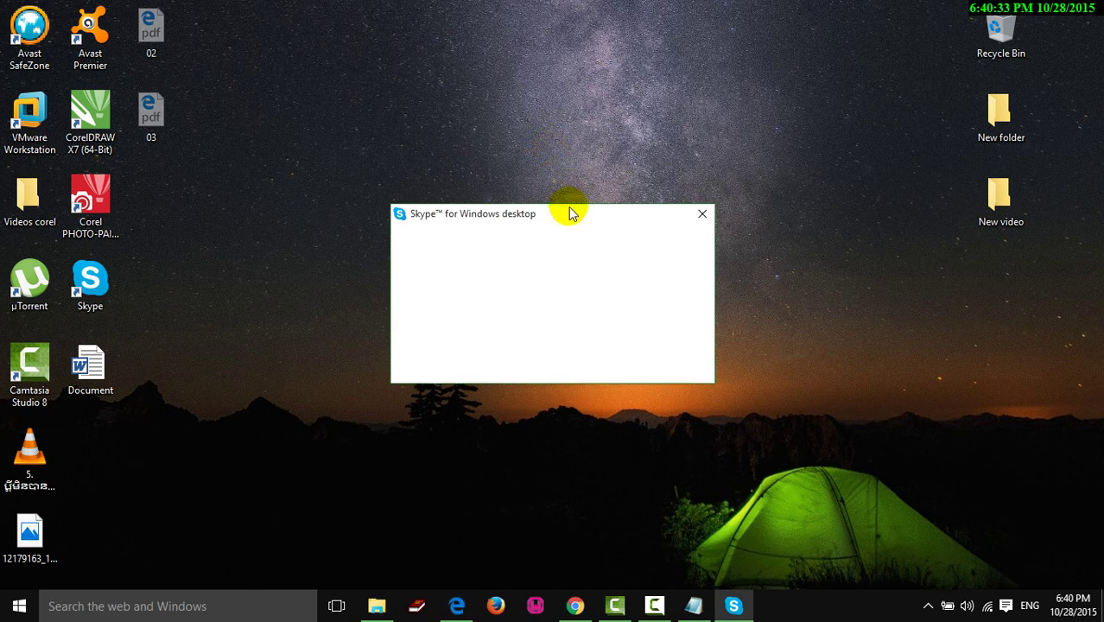
- Answer Yes with 'Do not ask me again' ticked so Skype handles calls and links, then refresh the desktop
left_click_drag(566, 213, 541, 174)
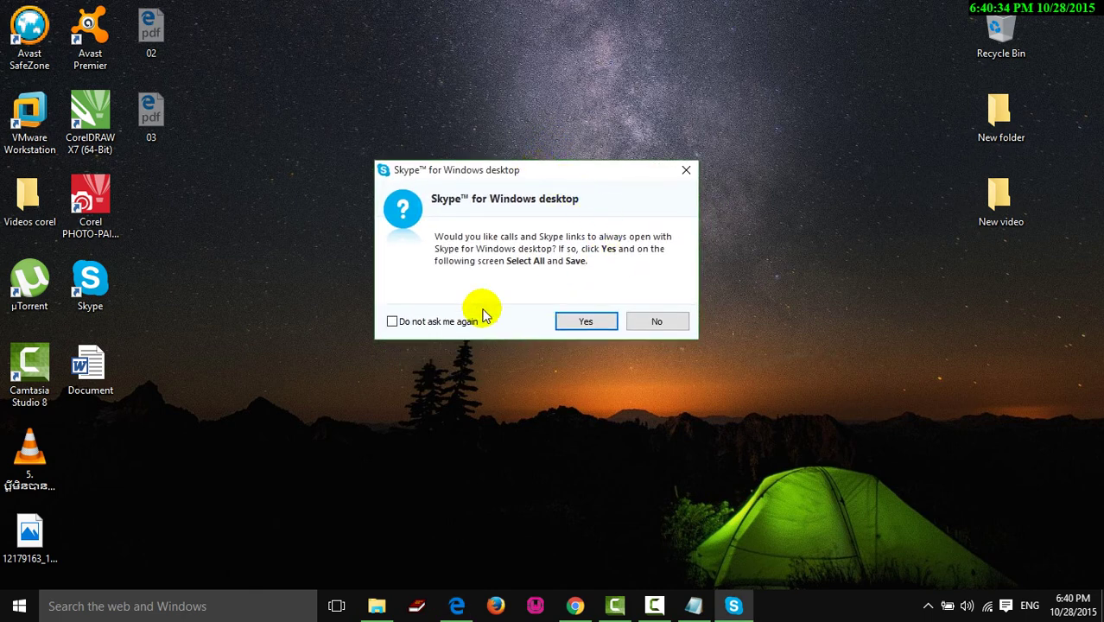
left_click(432, 323)
left_click(587, 321)
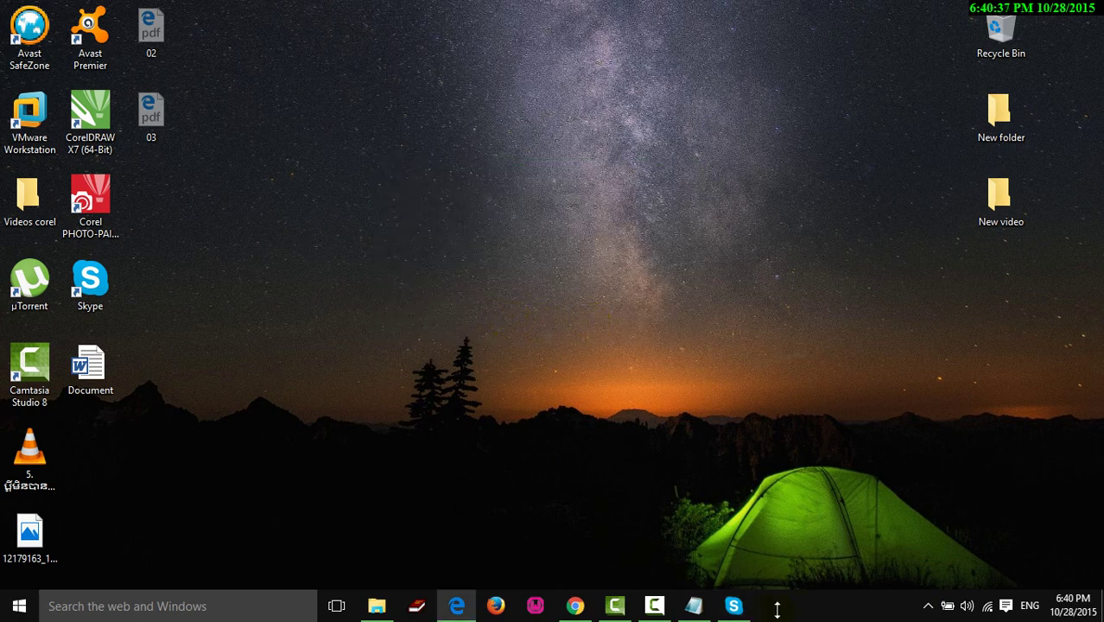
right_click(683, 168)
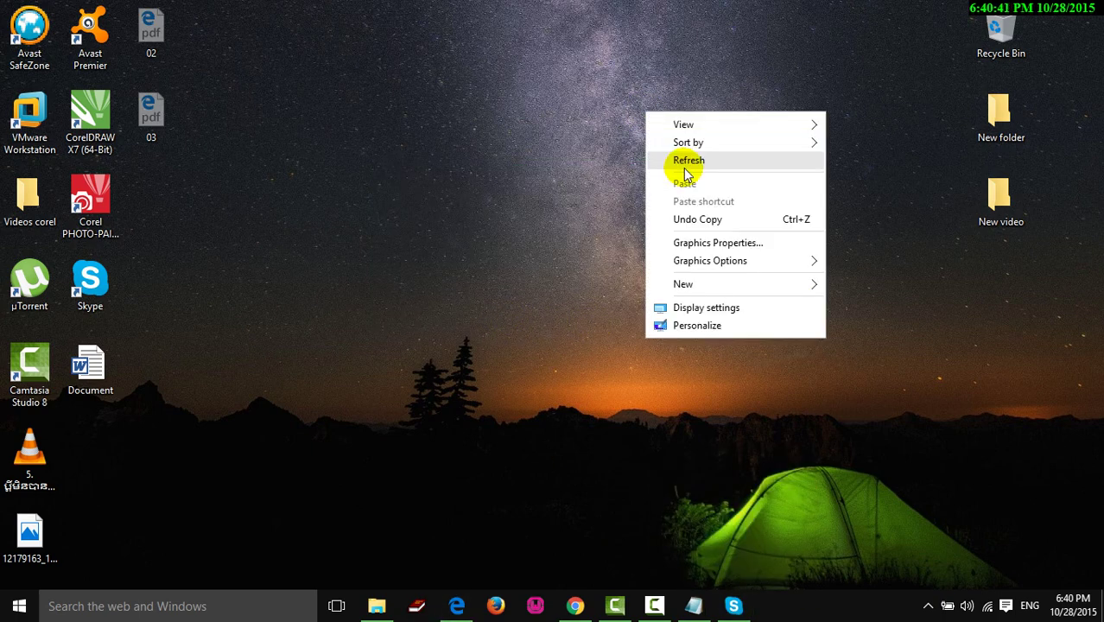
left_click(688, 161)
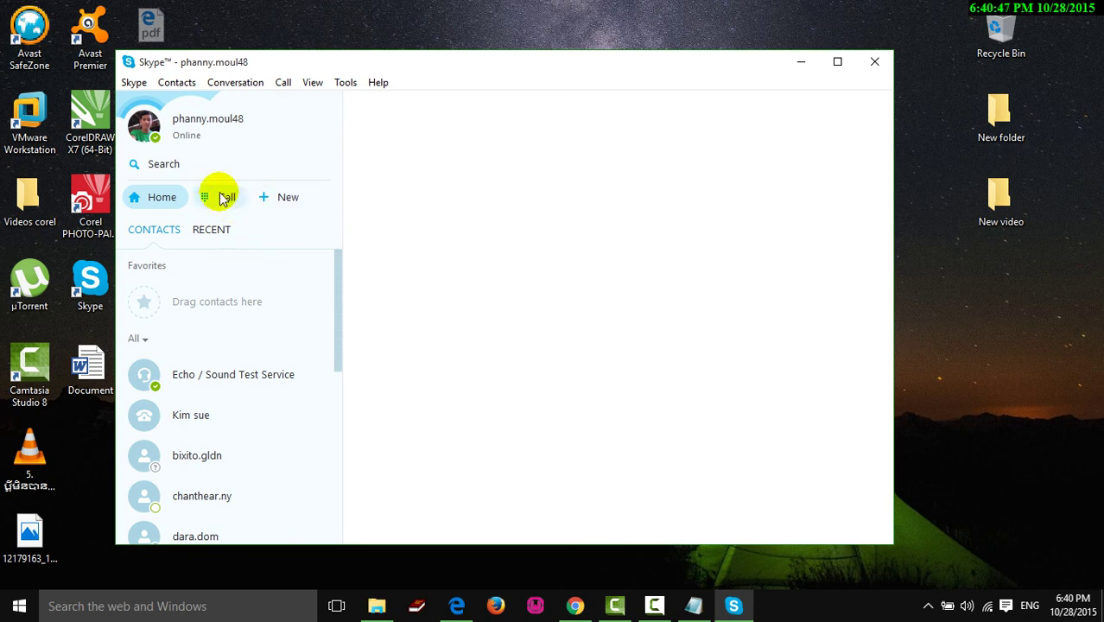
- Maximise the main window, check the empty RECENT tab, and close the window
left_click(838, 63)
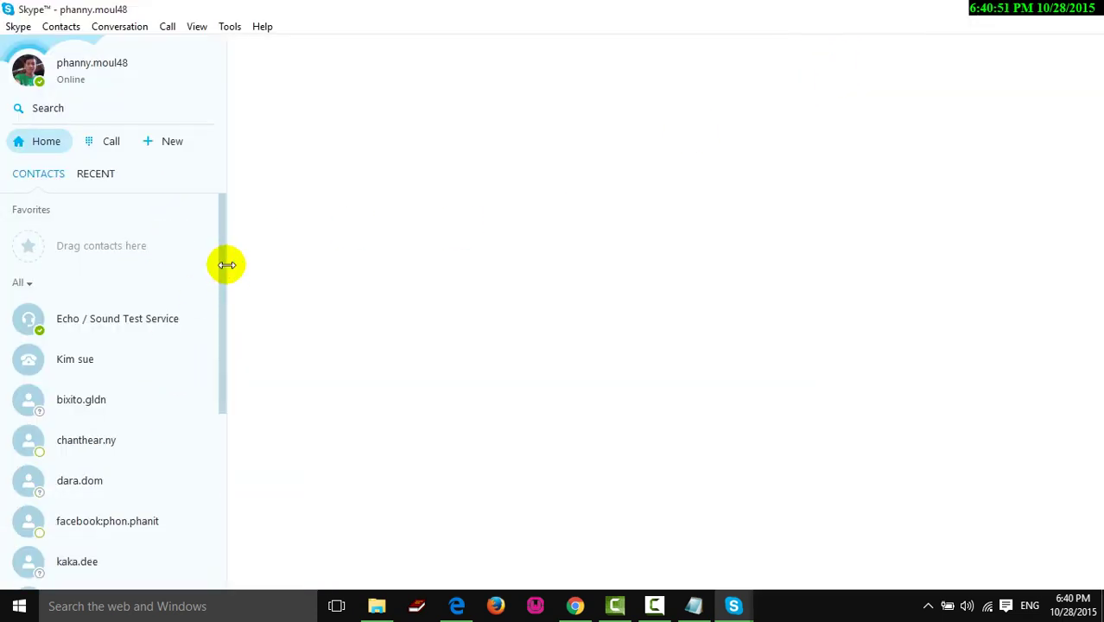
mouse_move(222, 262)
left_mouse_down()
mouse_move(216, 491)
mouse_move(243, 259)
left_mouse_up()
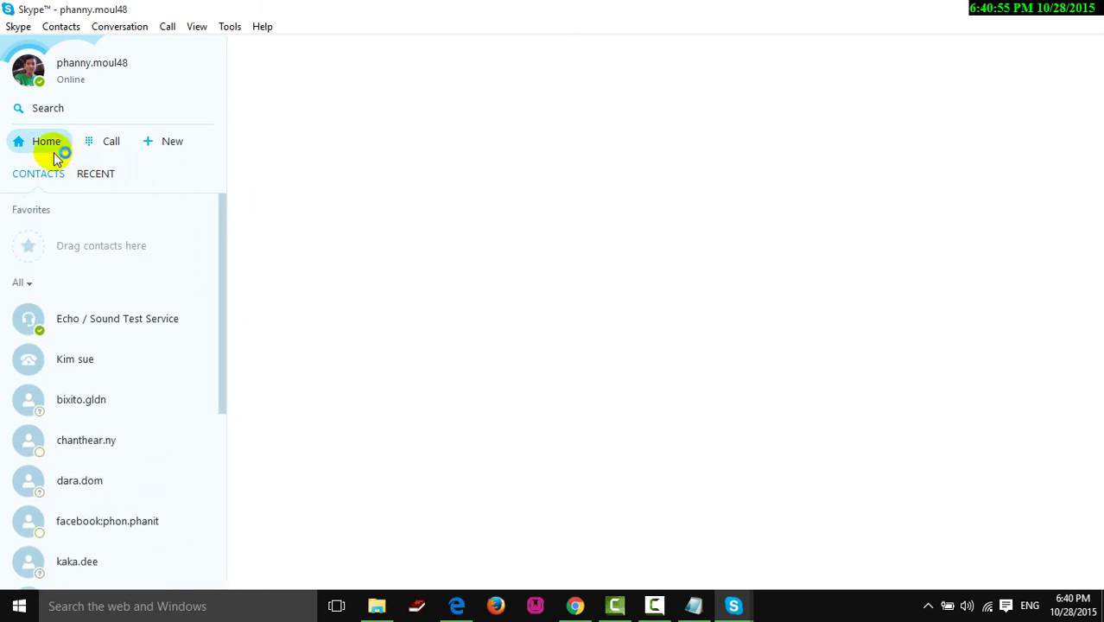
left_click(95, 174)
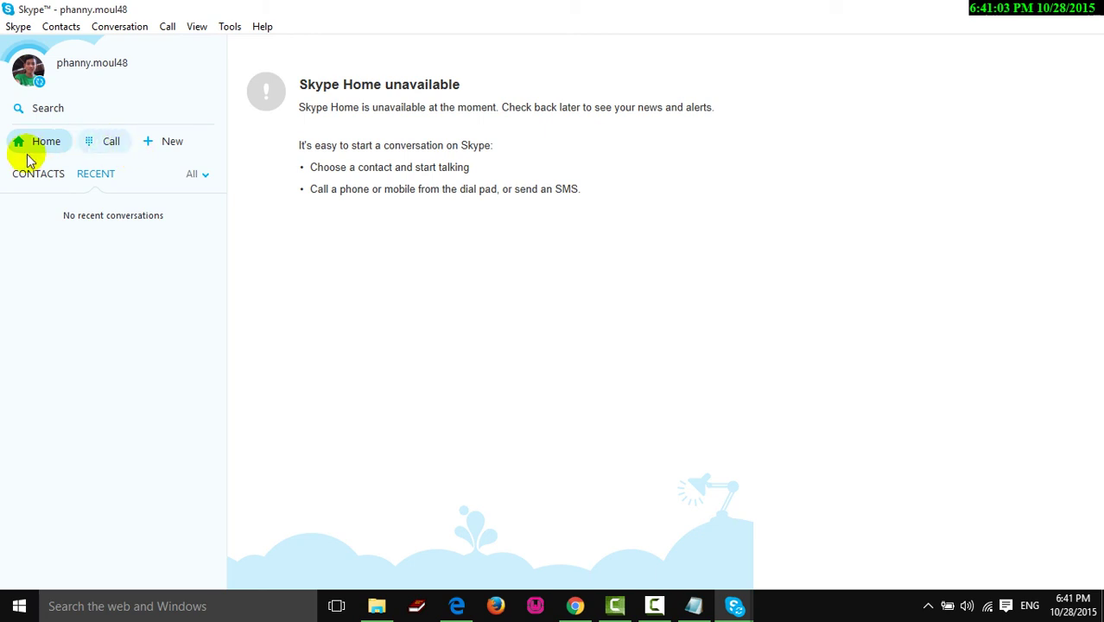
left_click(1086, 15)
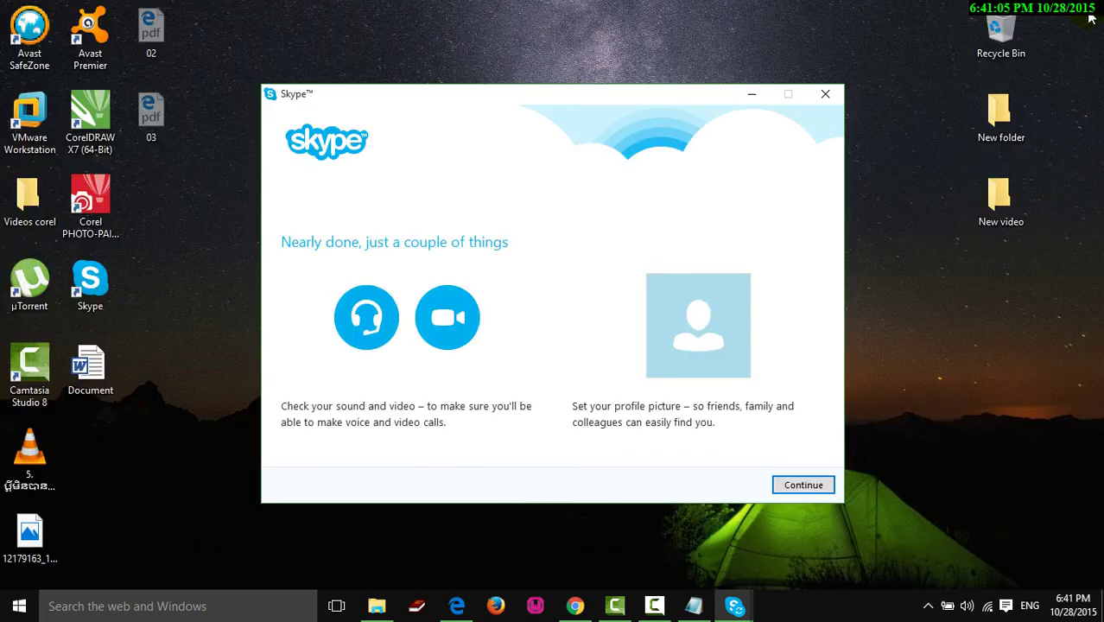
- Continue from Nearly done to the sound and video check, then close setup
left_click(814, 490)
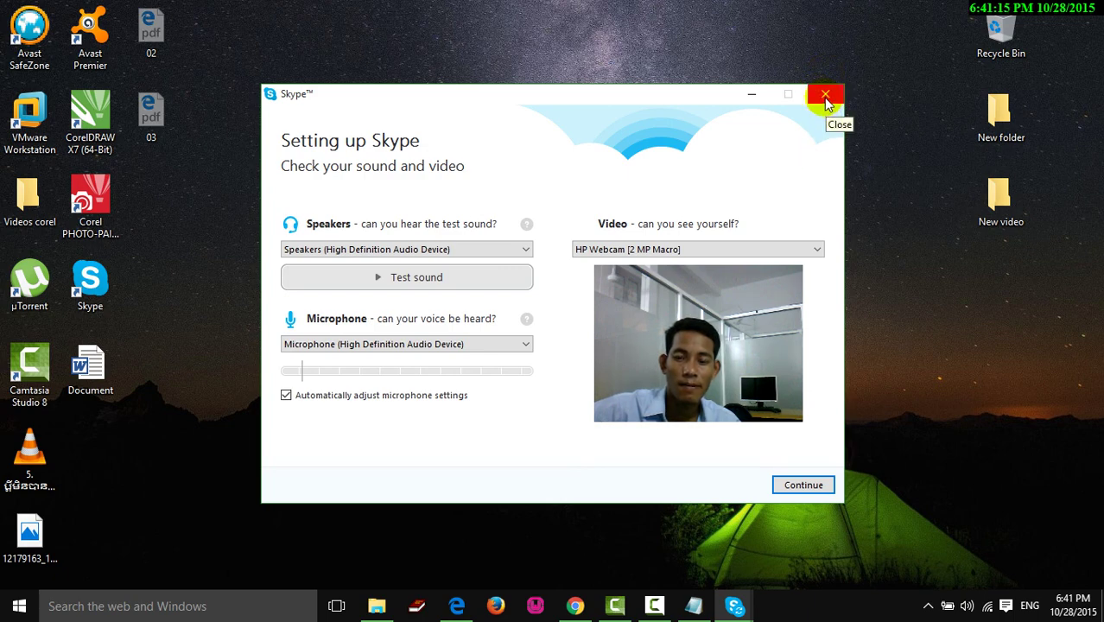
left_click(826, 99)
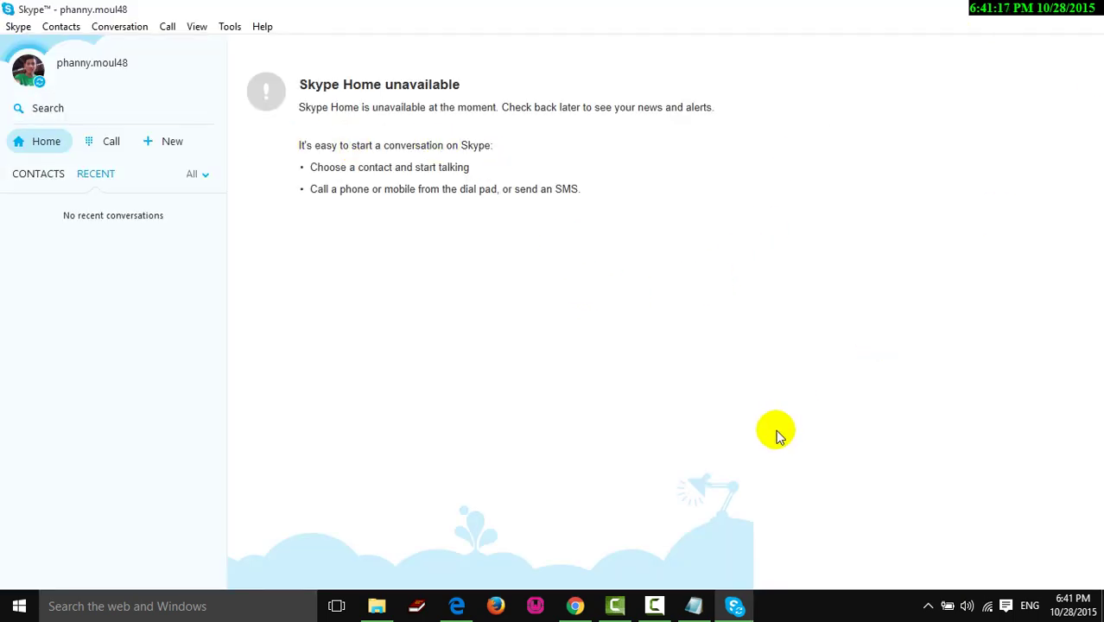
- Minimise Skype from the taskbar, restore it briefly, then minimise it again
left_click(736, 605)
left_click(790, 520)
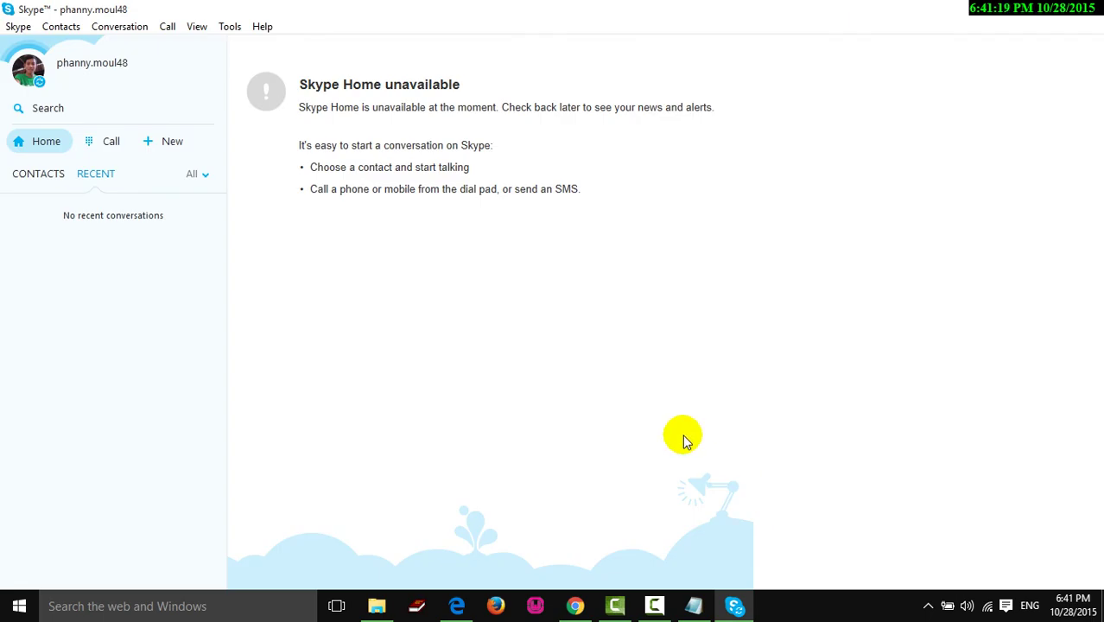
mouse_move(742, 616)
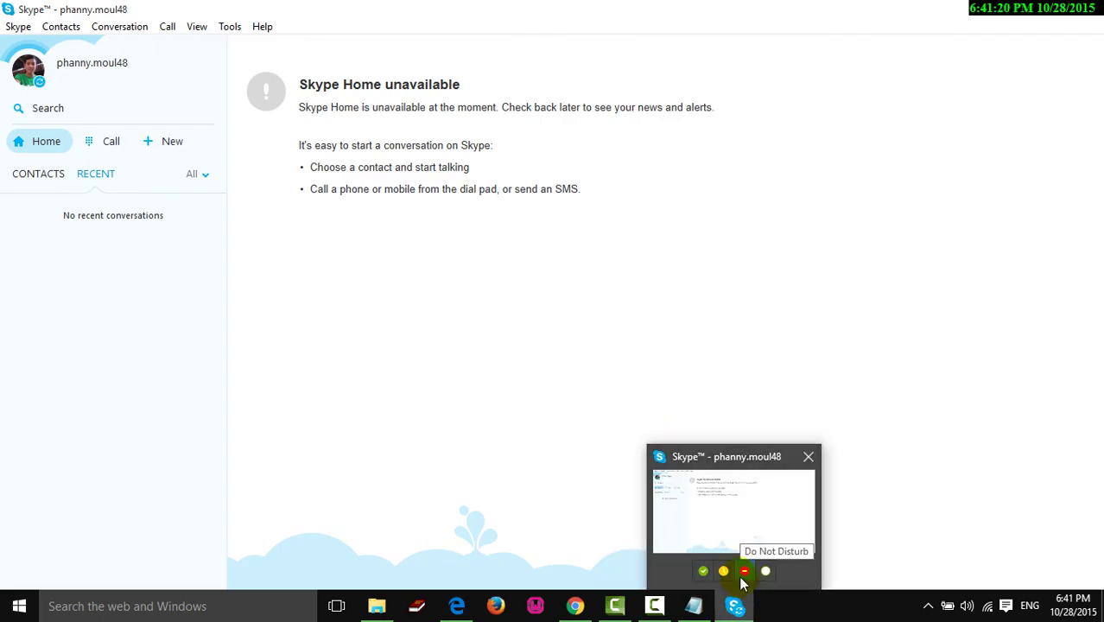
left_click(739, 604)
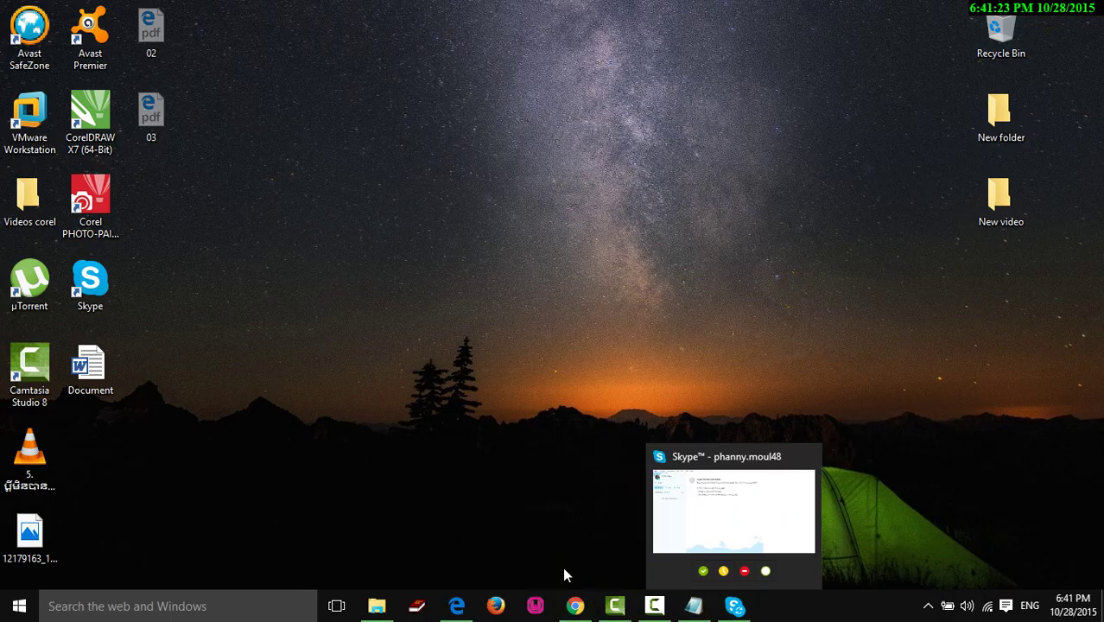